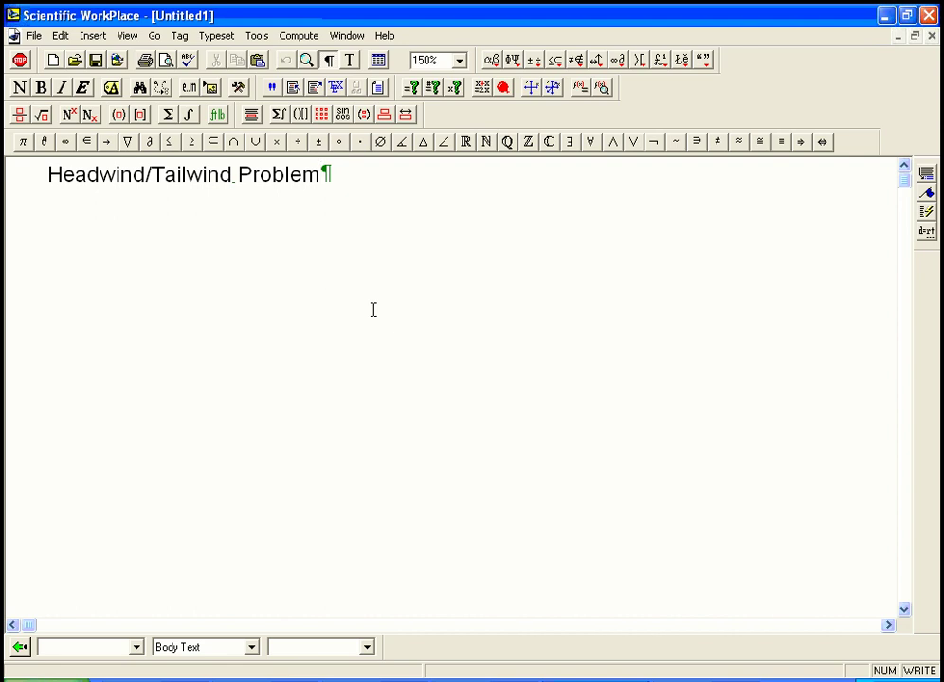
# - Begin a new paragraph below the title with "Flying from ABQ to SF. Distance is 60mi."
pyautogui.press('Return')
pyautogui.write('Flying')
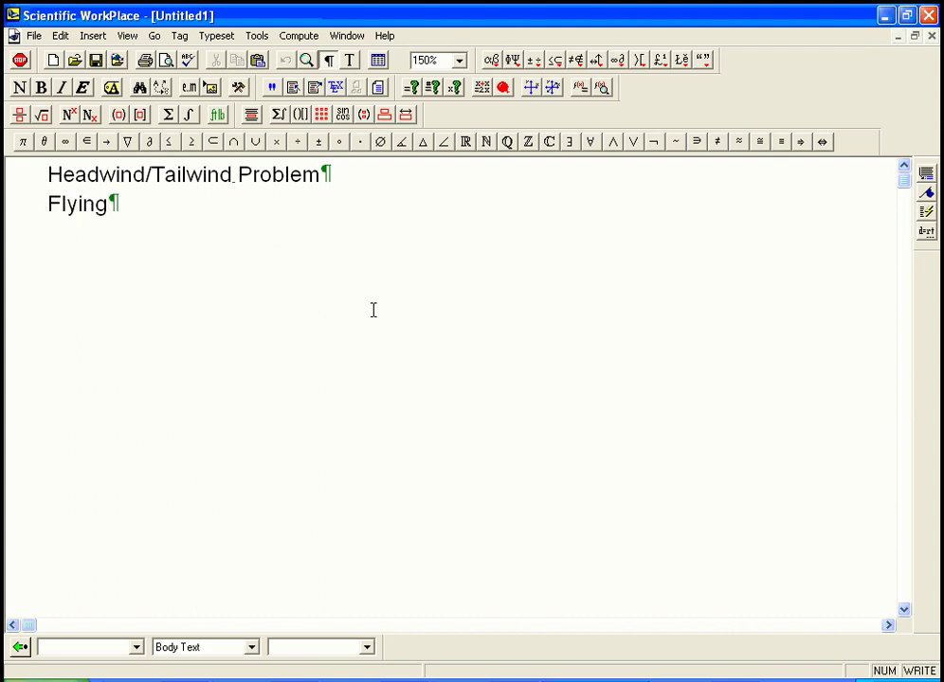
pyautogui.write(' from ABQ to ')
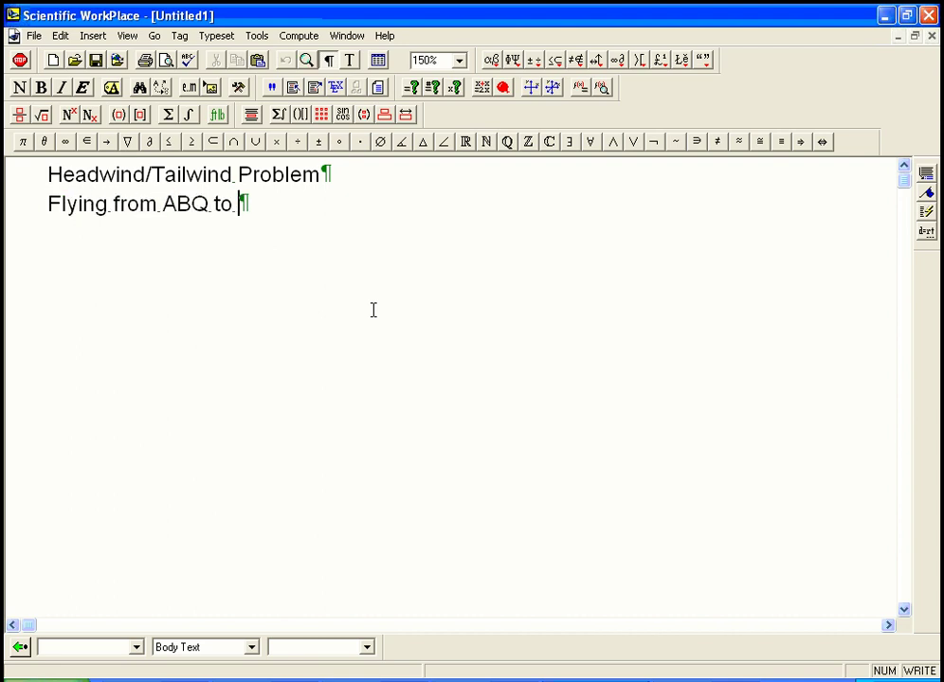
pyautogui.write('SF')
pyautogui.press('BackSpace')
pyautogui.write('SF. D')
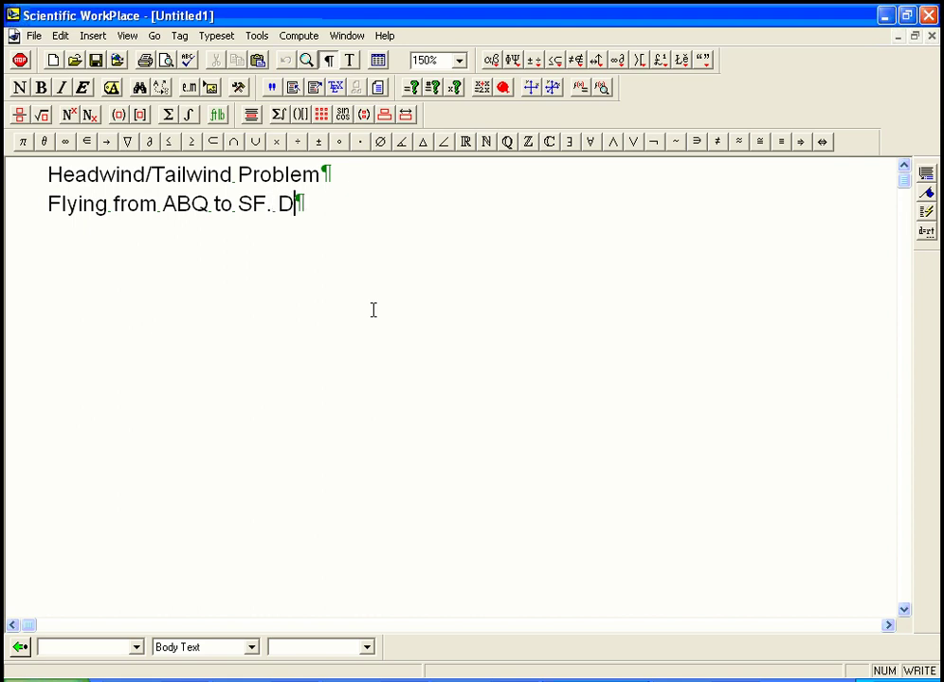
pyautogui.write('istance is ')
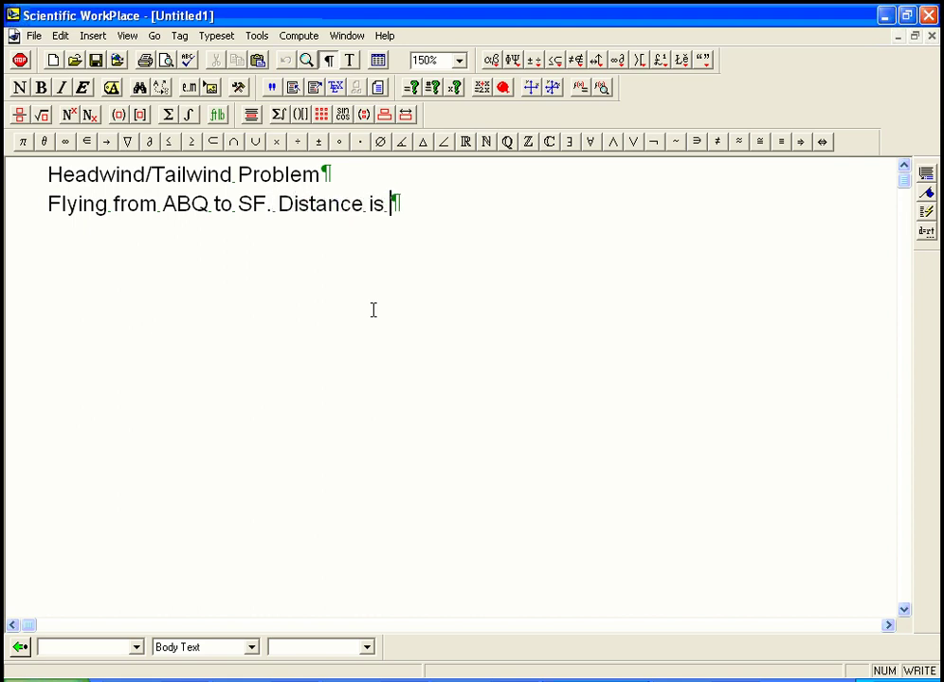
pyautogui.write('60 mi')
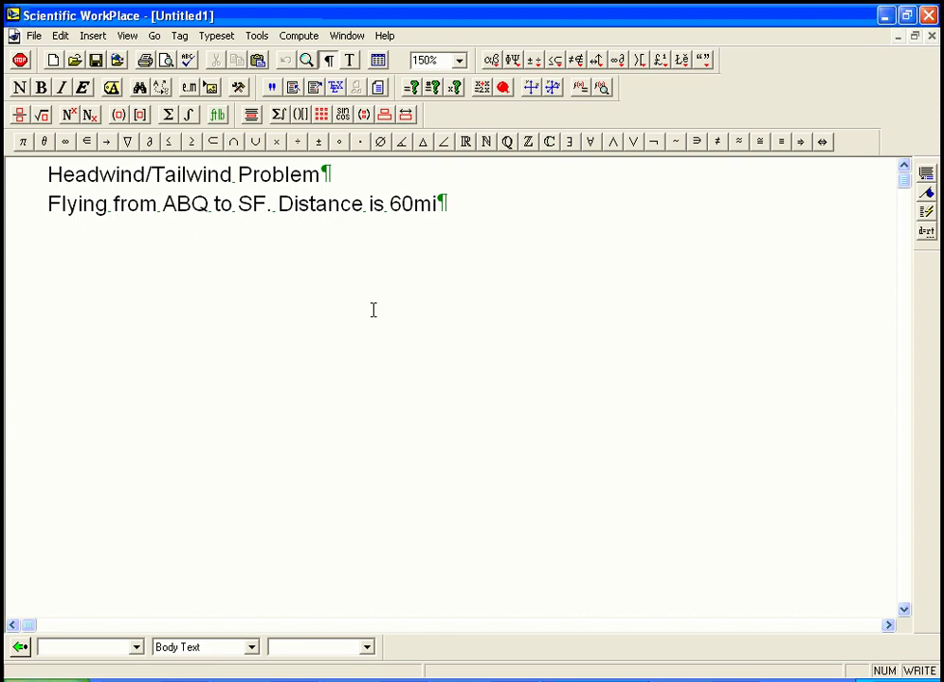
pyautogui.write('.')
# - Insert "and back" after "SF" in the first sentence of the problem
pyautogui.click(267, 215)
pyautogui.hotkey('shift', 'End')
pyautogui.press('Left')
pyautogui.write('and back')
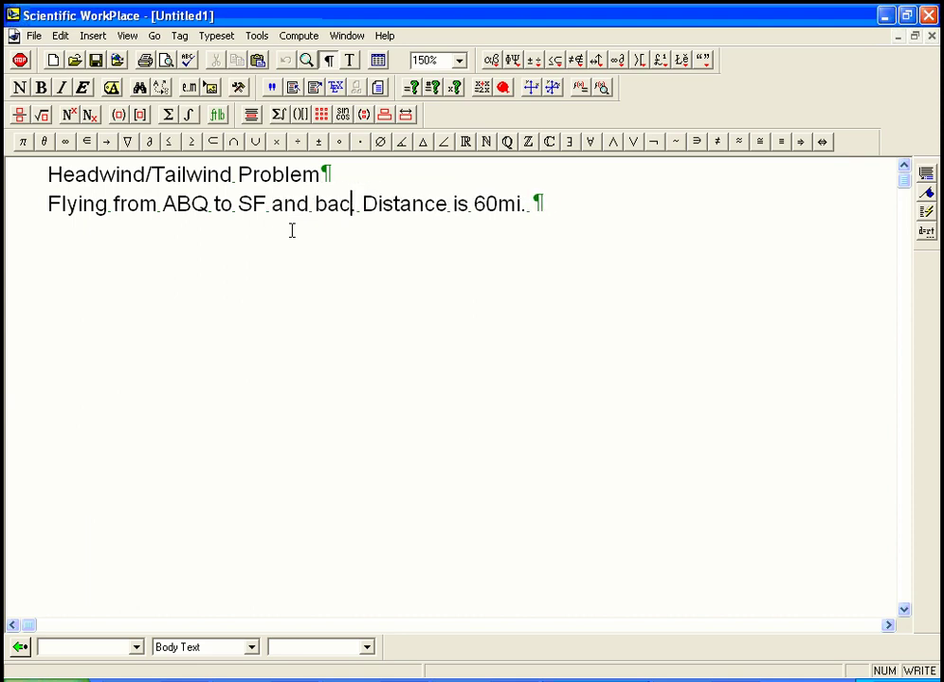
pyautogui.write('.')
# - Add the sentence "Takes 18 minutes going, takes 22.5 minutes coming back." after the distance sentence
pyautogui.click(567, 204)
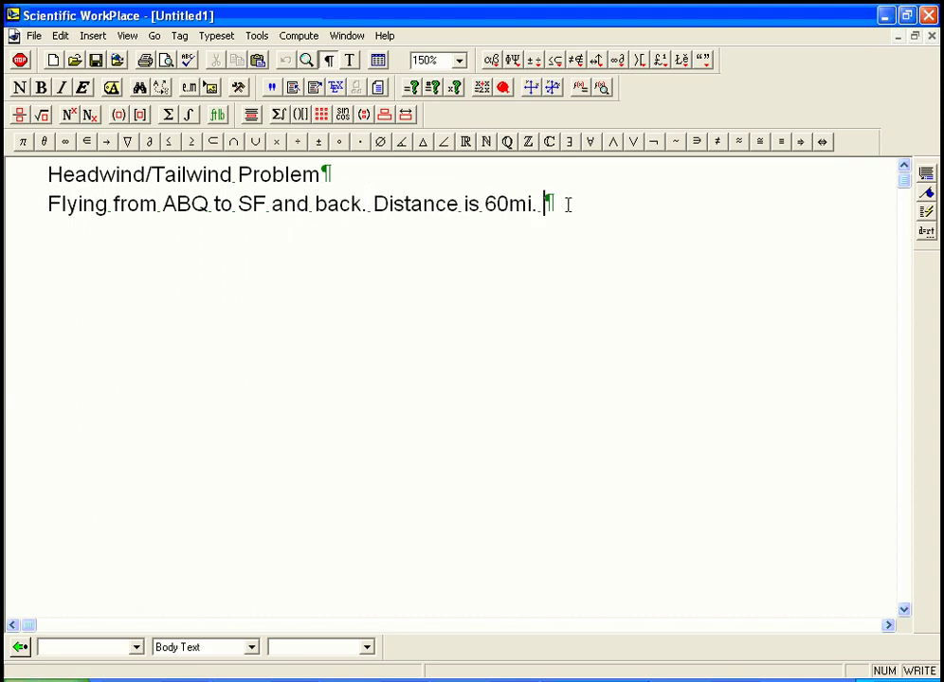
pyautogui.write('Takes ')
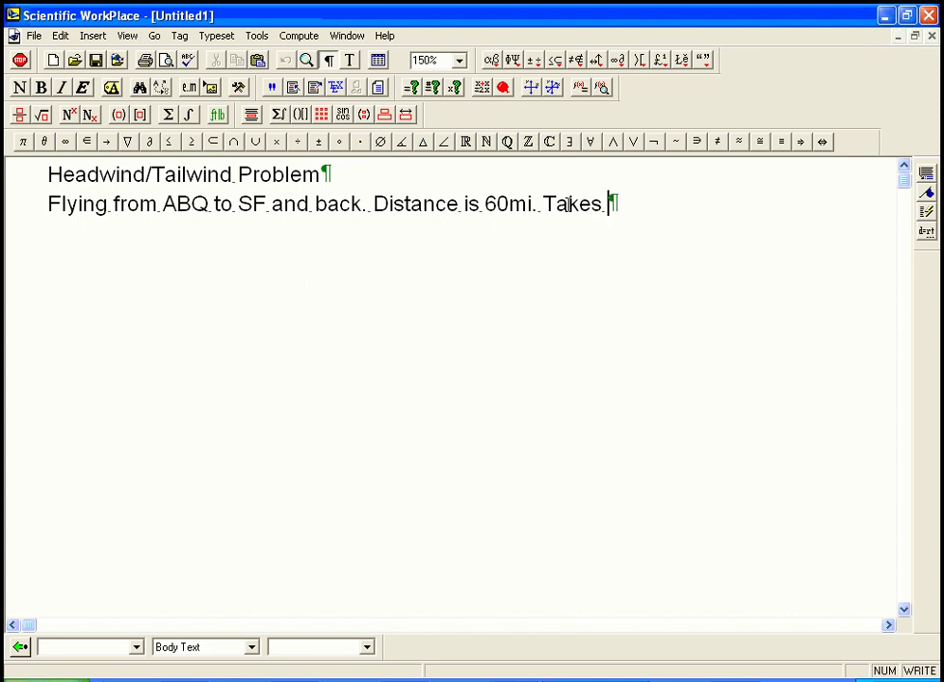
pyautogui.write('18 minutes')
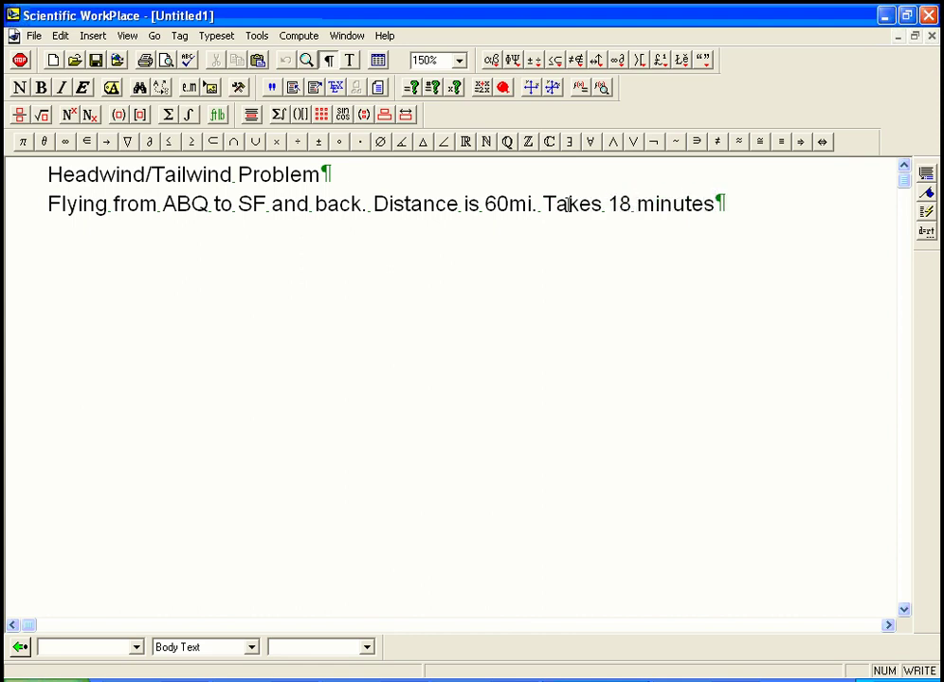
pyautogui.write(' going,')
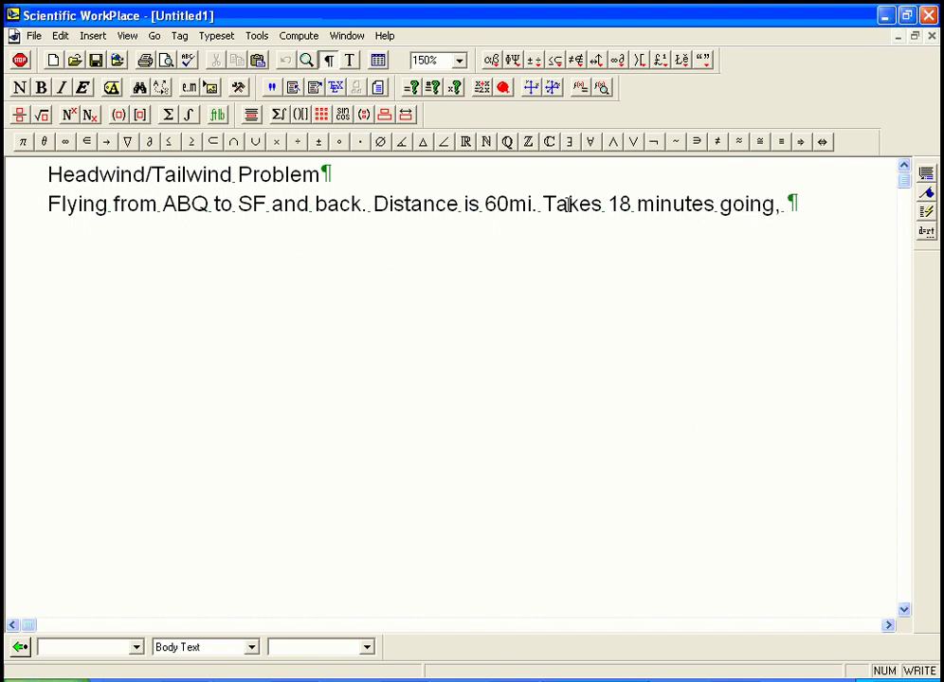
pyautogui.write(' takes 2')
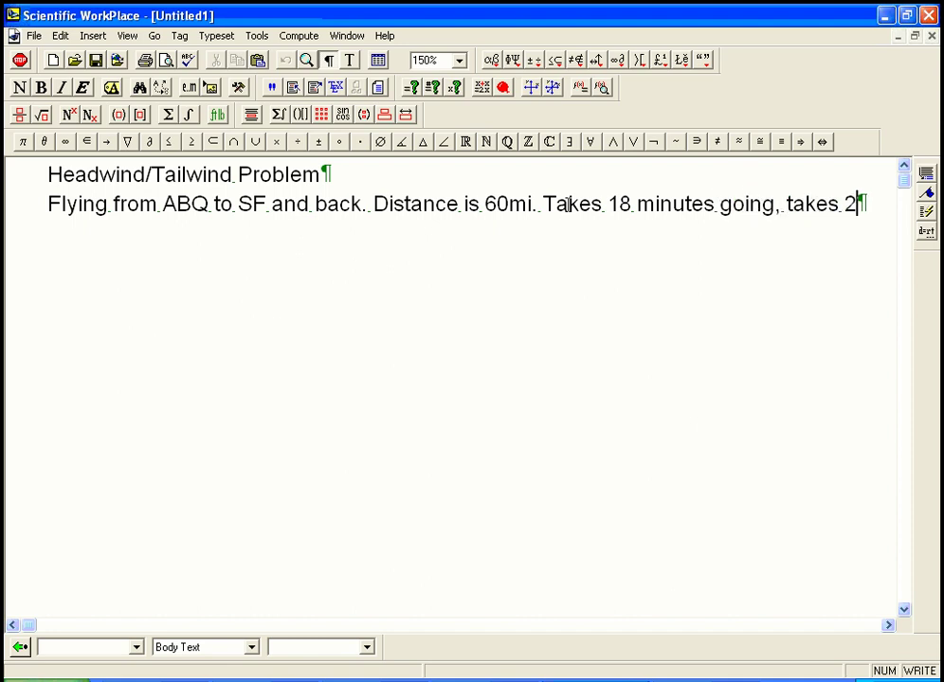
pyautogui.write('2.5 minut')
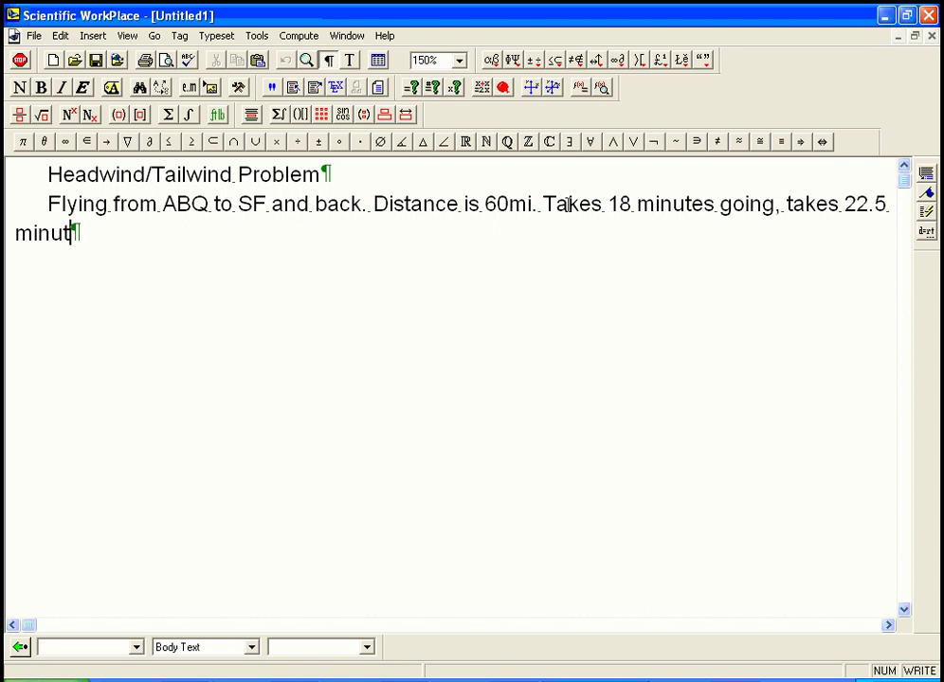
pyautogui.write('es coming back')
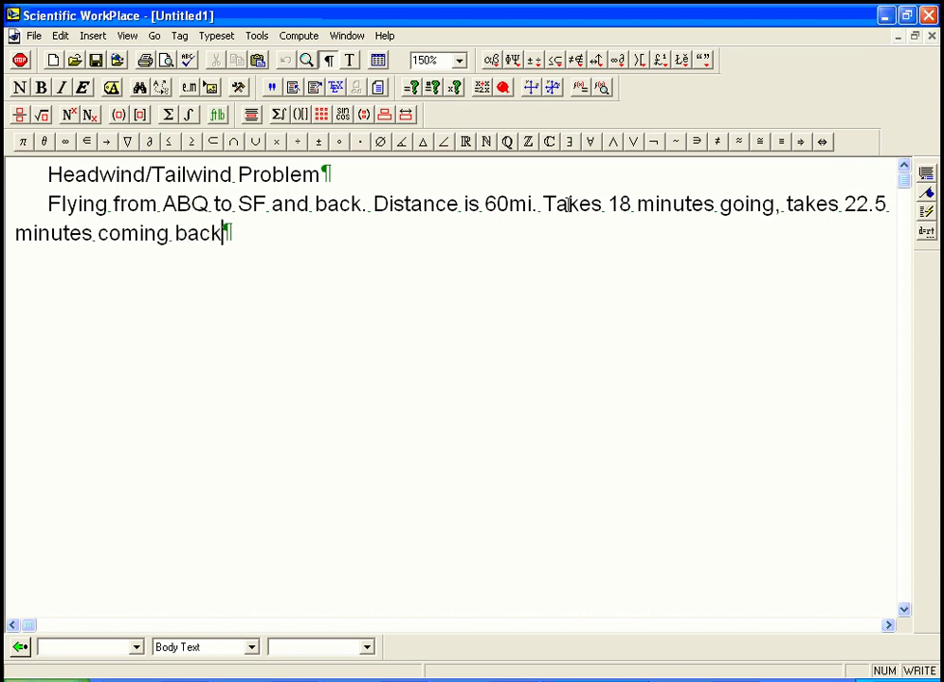
pyautogui.write('.')
# - Add the sentence "Assume same windspeed both times, my airspeed is constant." to the end of the paragraph
pyautogui.write('Assu')
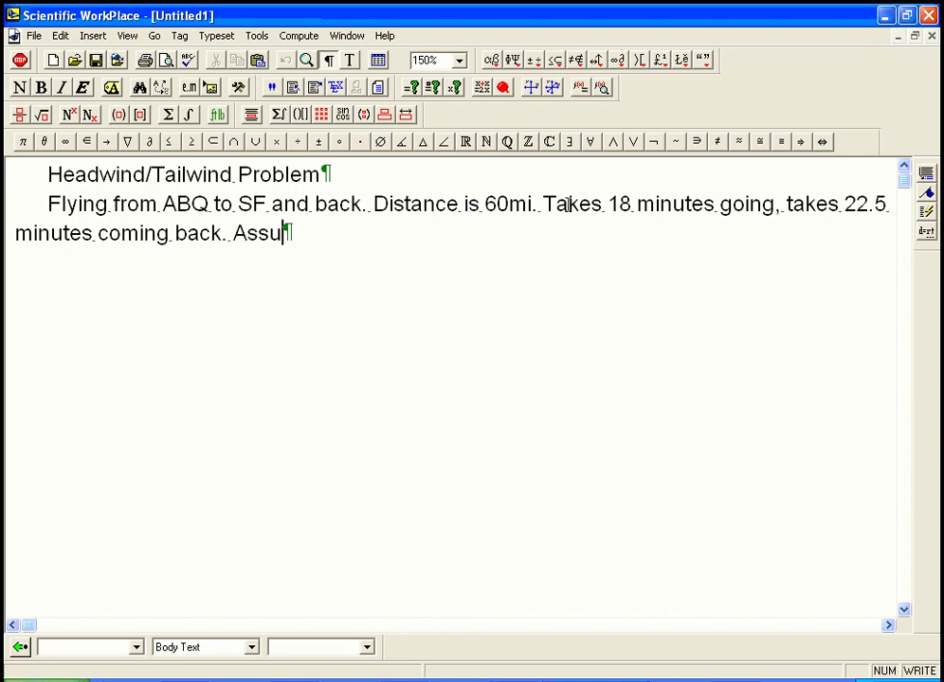
pyautogui.write('me same w')
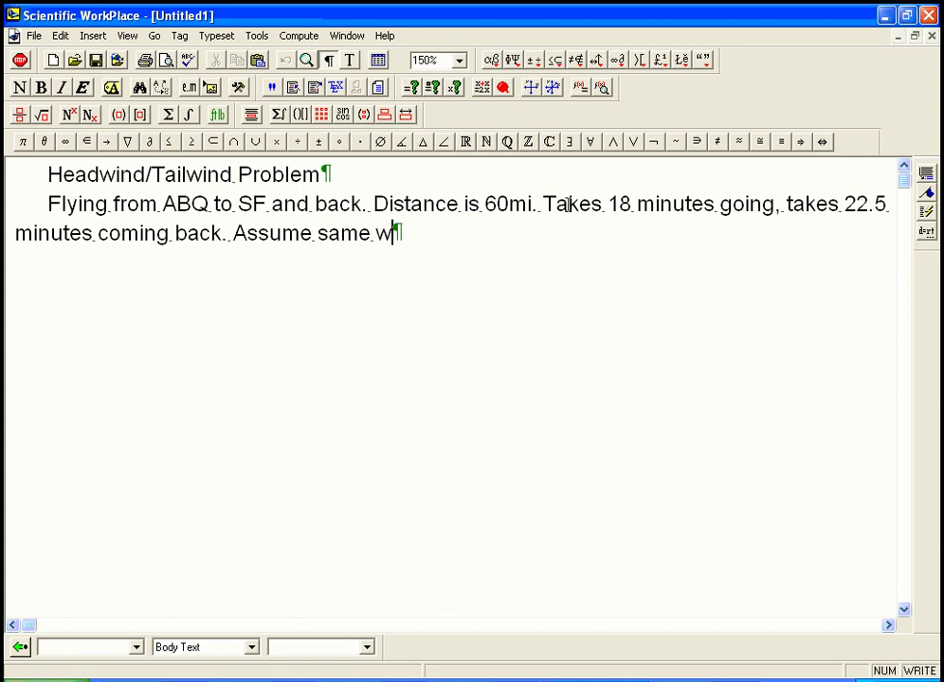
pyautogui.write('indspeed b')
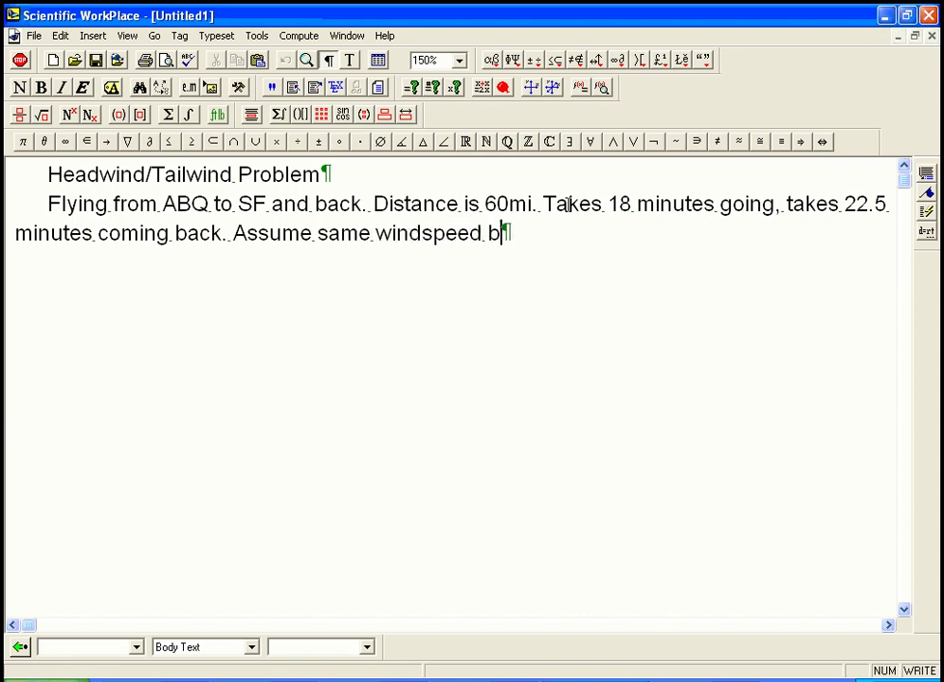
pyautogui.write('oth times, ')
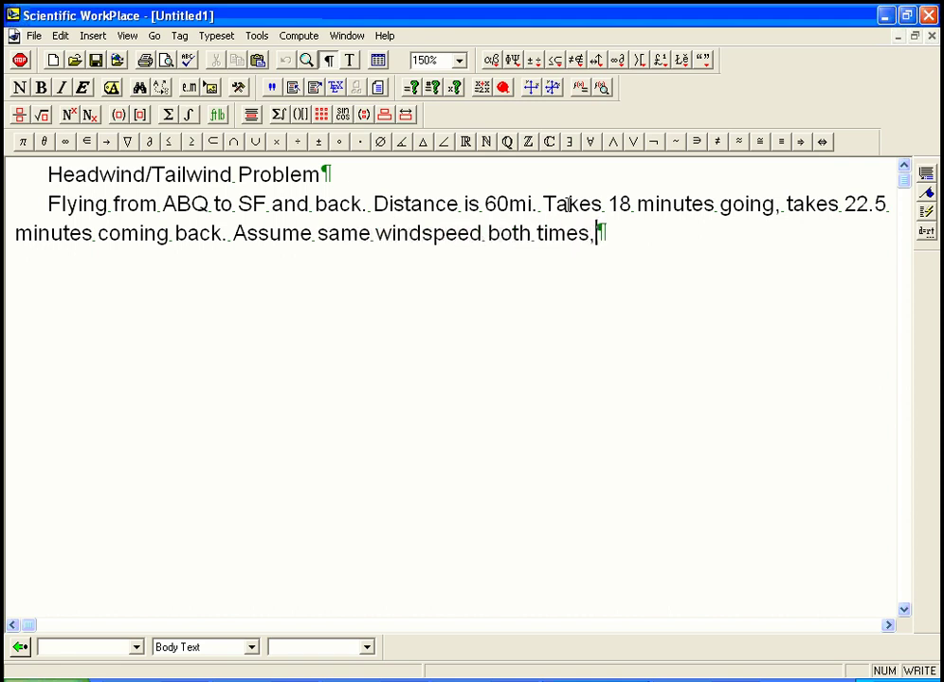
pyautogui.write('my airspeed is constant')
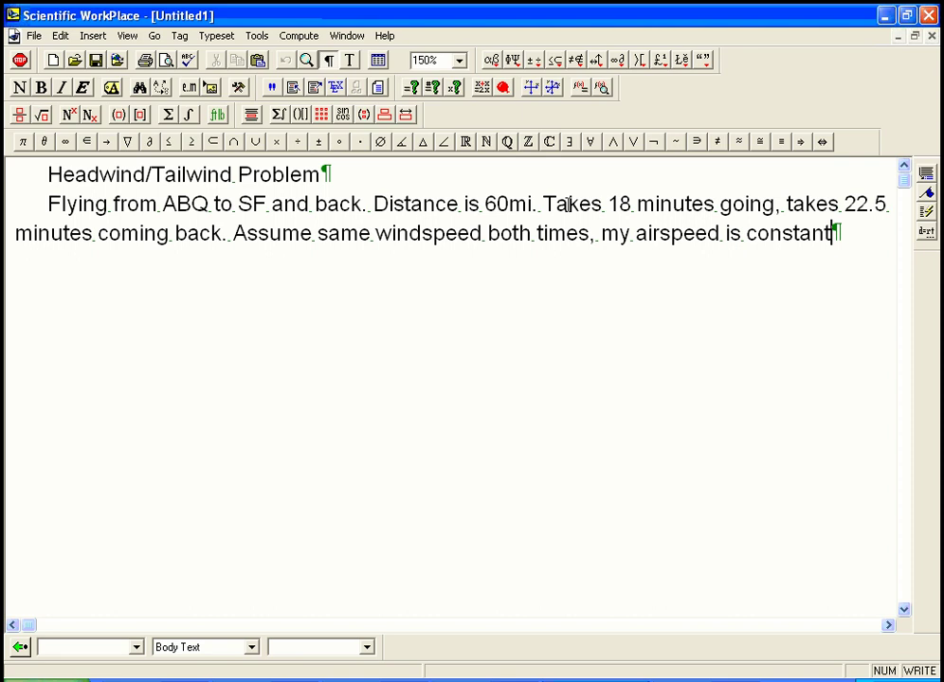
pyautogui.write('.')
# - Write the questions "What is my airspeed? What is the windspeed?" in a new paragraph
pyautogui.press('Return')
pyautogui.write('W')
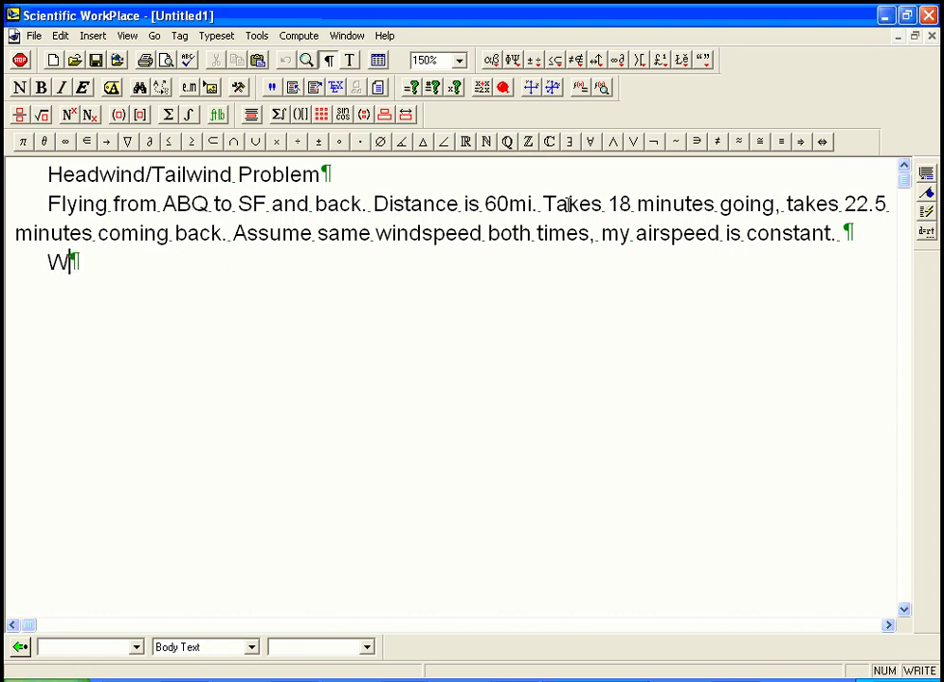
pyautogui.write('hat is my airspeed')
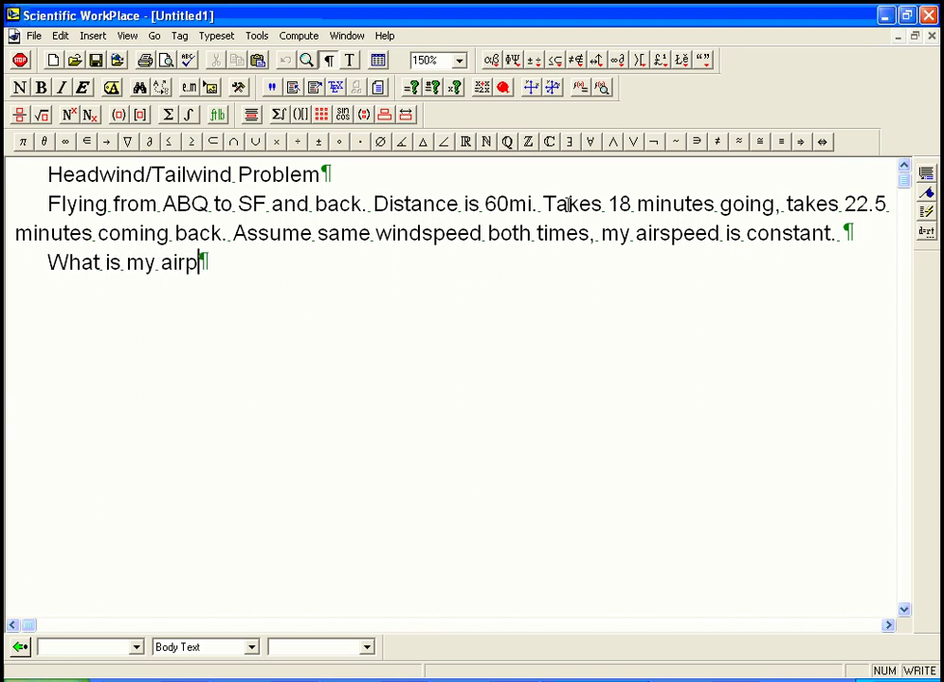
pyautogui.write('? ')
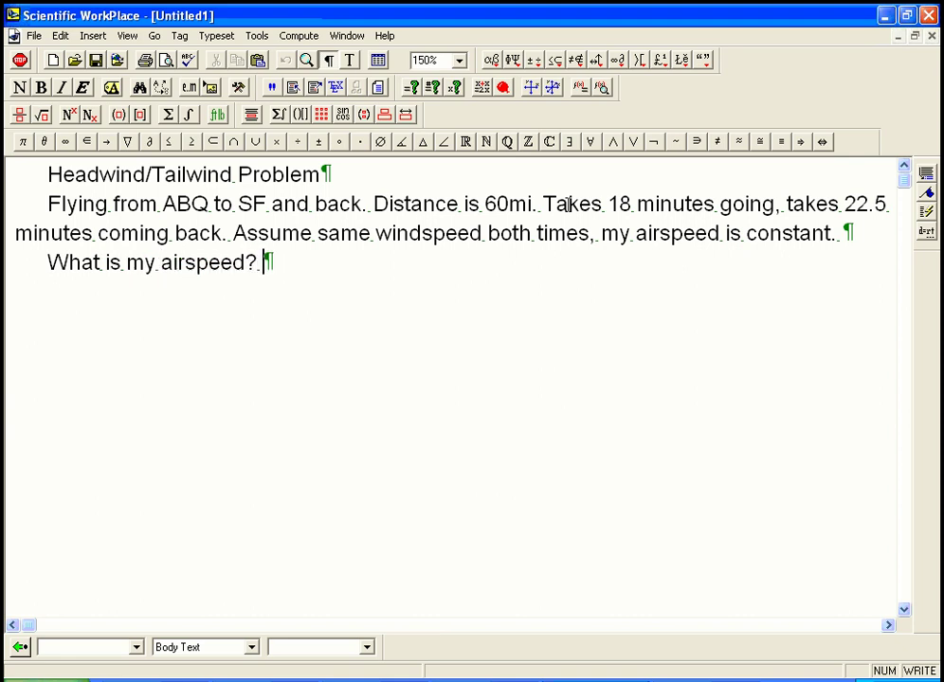
pyautogui.write('What is the wind')
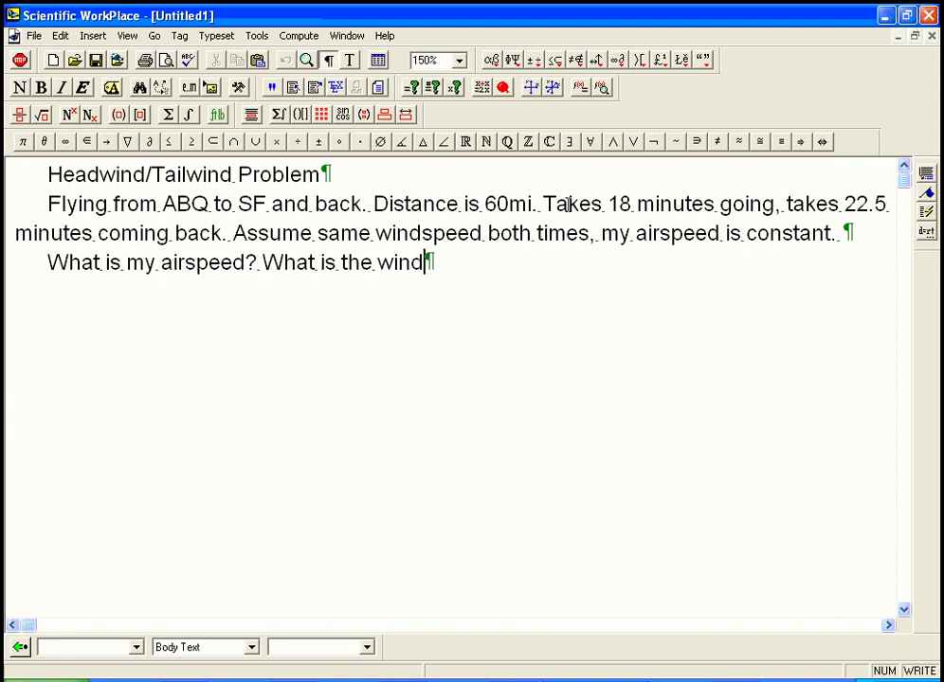
pyautogui.write('speed?')
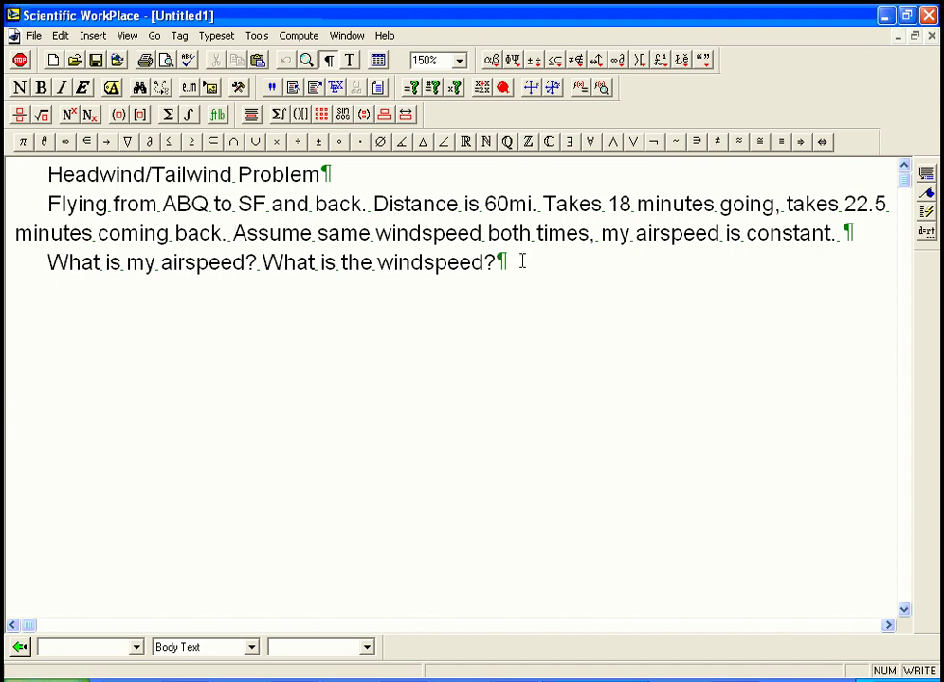
# - Add "Assume that dead-ahead headwind going, straight-behind tailwind coming back." to the end of the problem paragraph, above the questions
pyautogui.write('Assume that ')
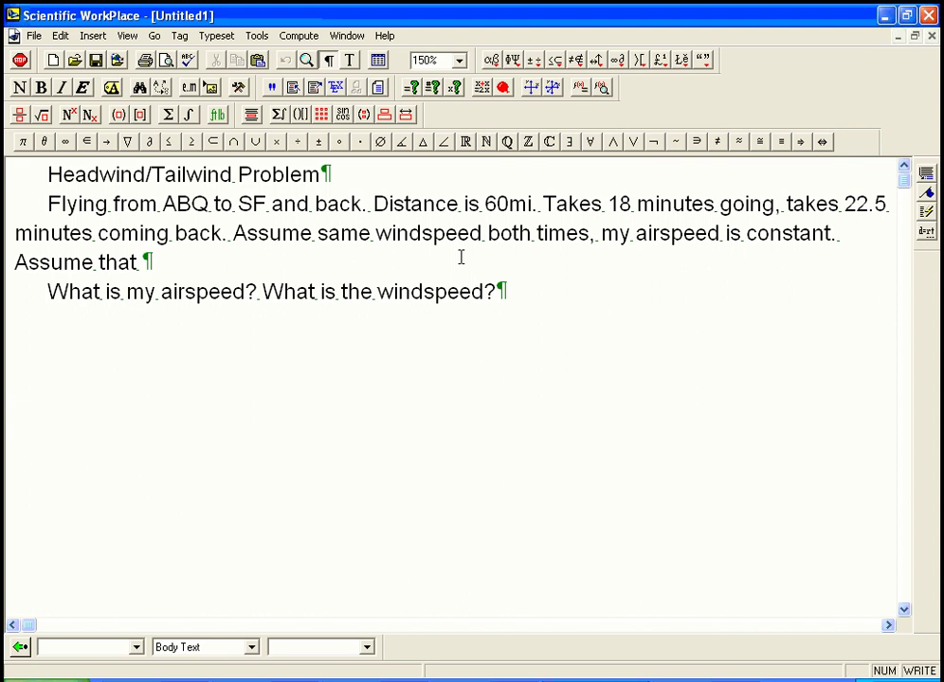
pyautogui.write('dead-ahead headwind going, ')
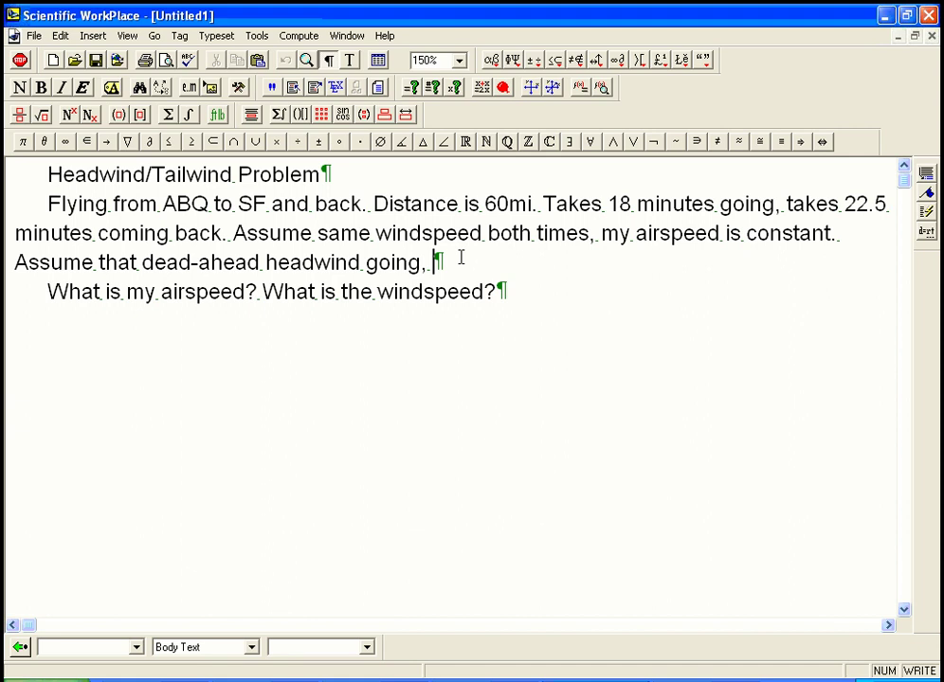
pyautogui.write('straight b')
pyautogui.press('BackSpace')
pyautogui.press('BackSpace')
pyautogui.write('-behind tailwind ')
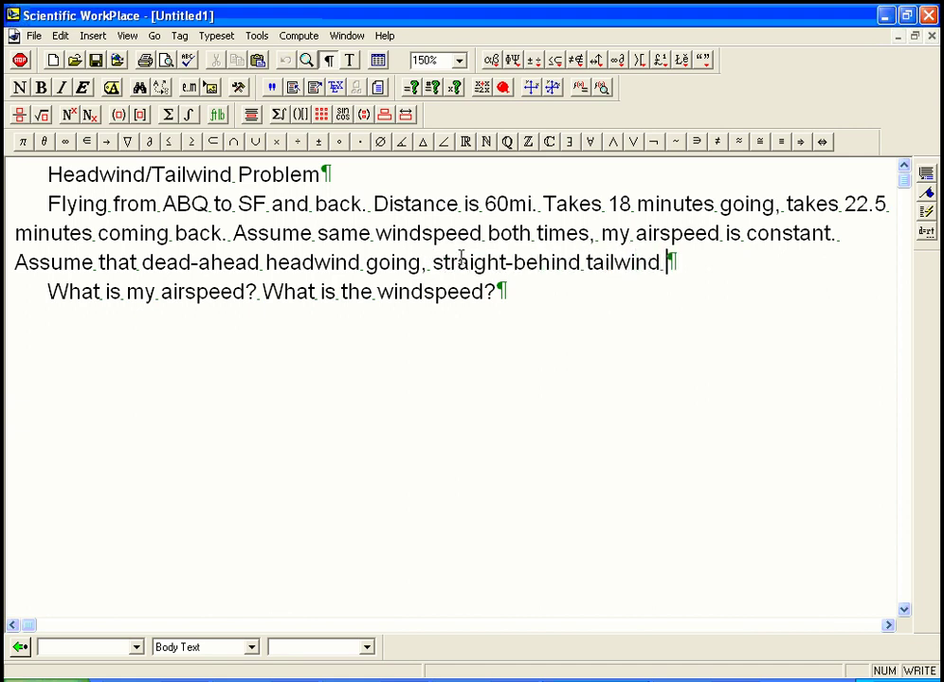
pyautogui.write('coming.')
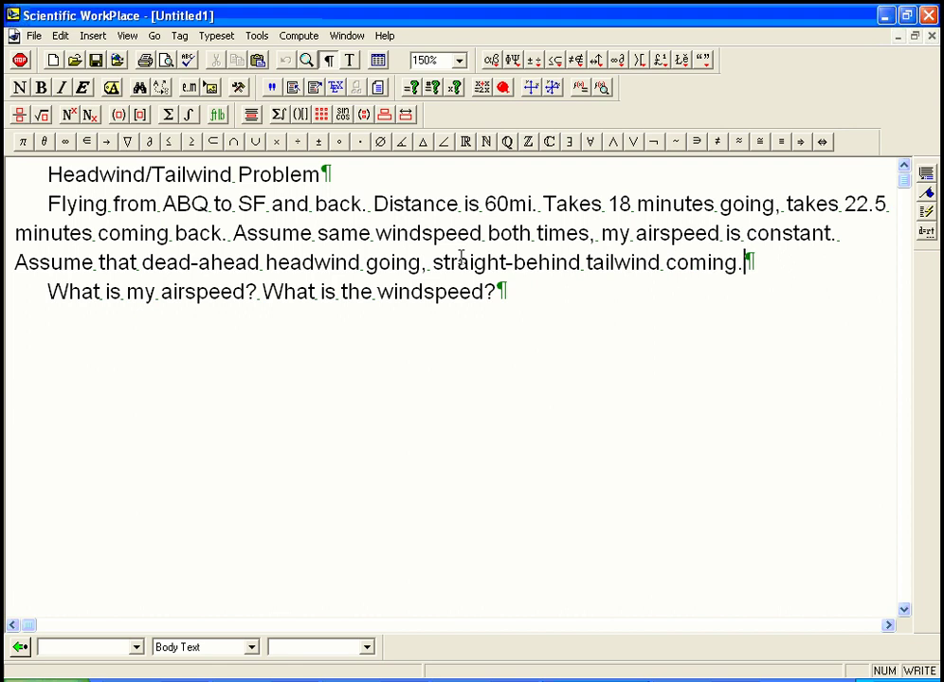
pyautogui.press('BackSpace')
pyautogui.write('back.')
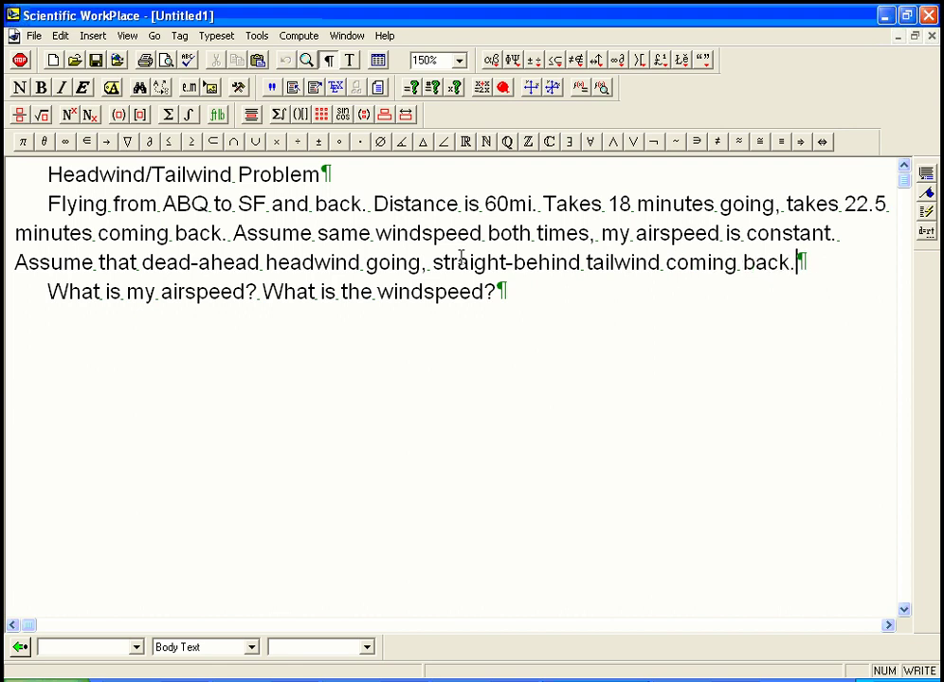
# - Insert "(relative to air flying in)" after "airspeed" in the first question
pyautogui.click(508, 290)
pyautogui.click(249, 293)
pyautogui.write('(relative to')
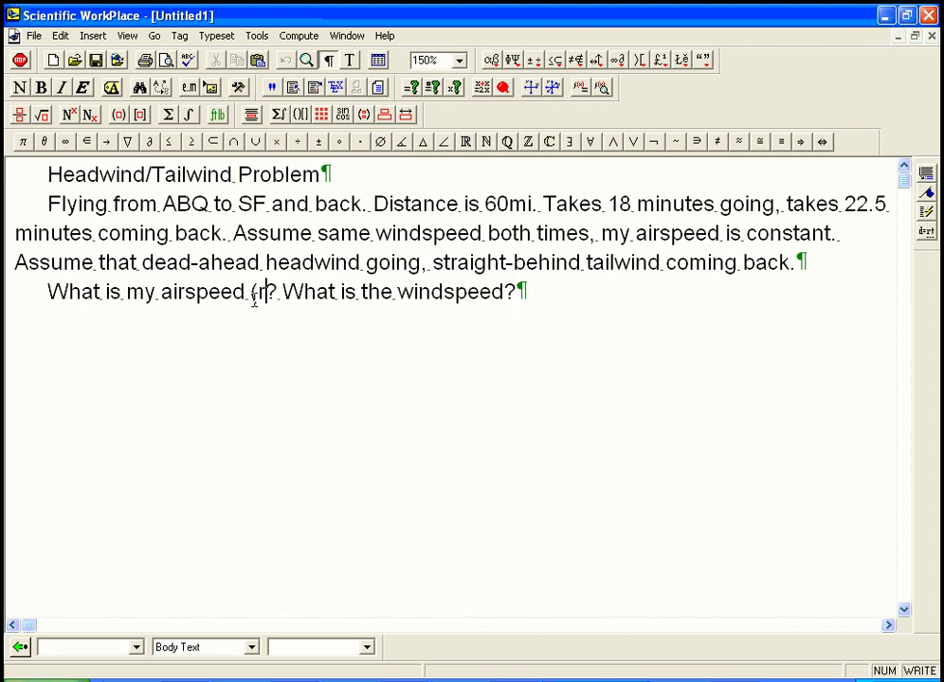
pyautogui.write(' air ')
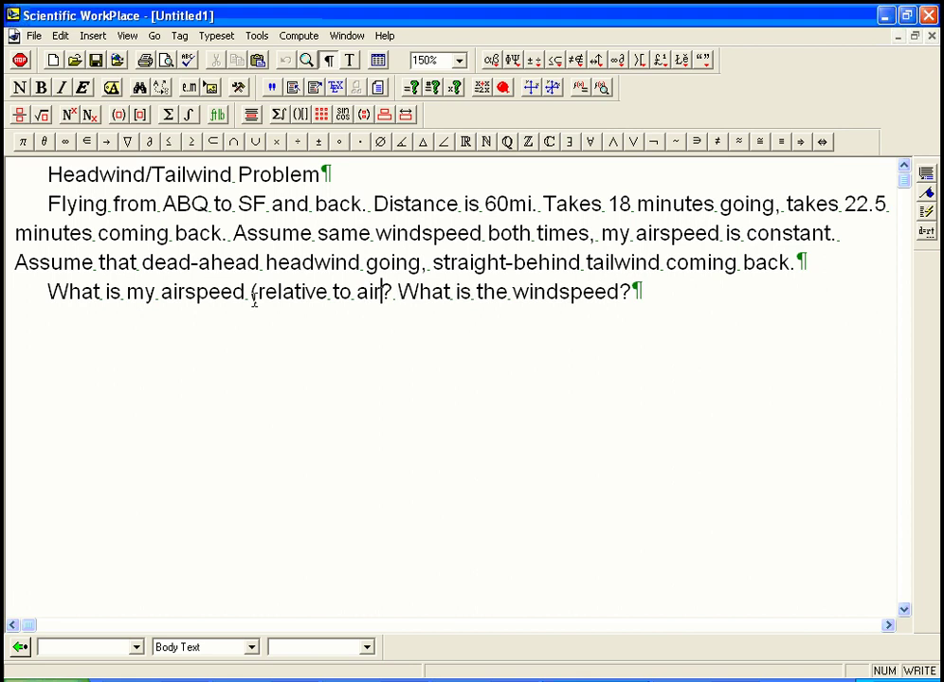
pyautogui.write('flying in)')
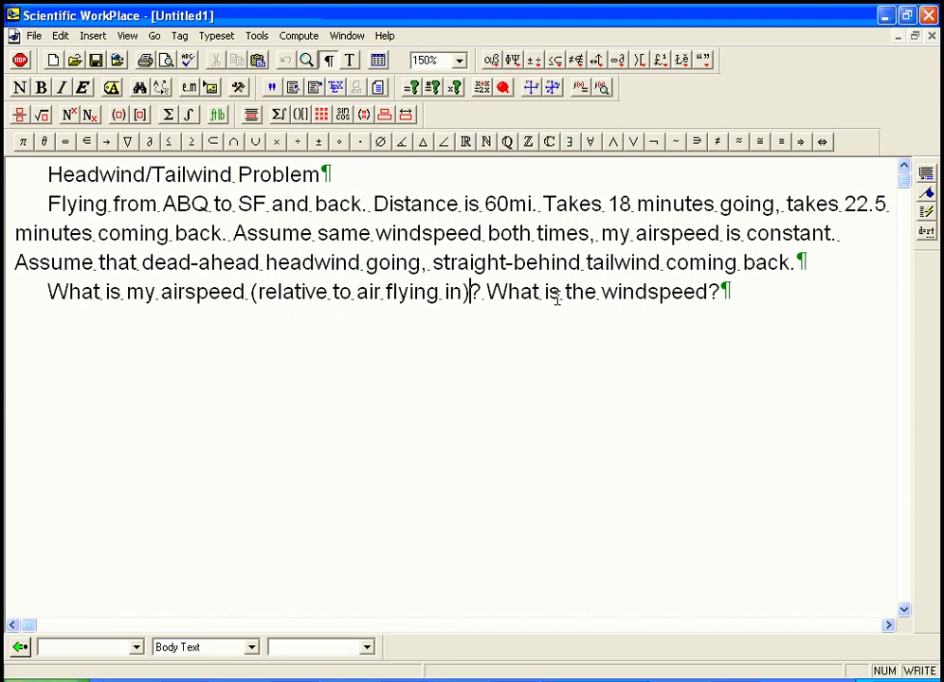
# - Start a new paragraph below the questions with the text "Groundspeed: Headwind:"
pyautogui.click(730, 291)
pyautogui.press('Return')
pyautogui.write('Groundspeed')
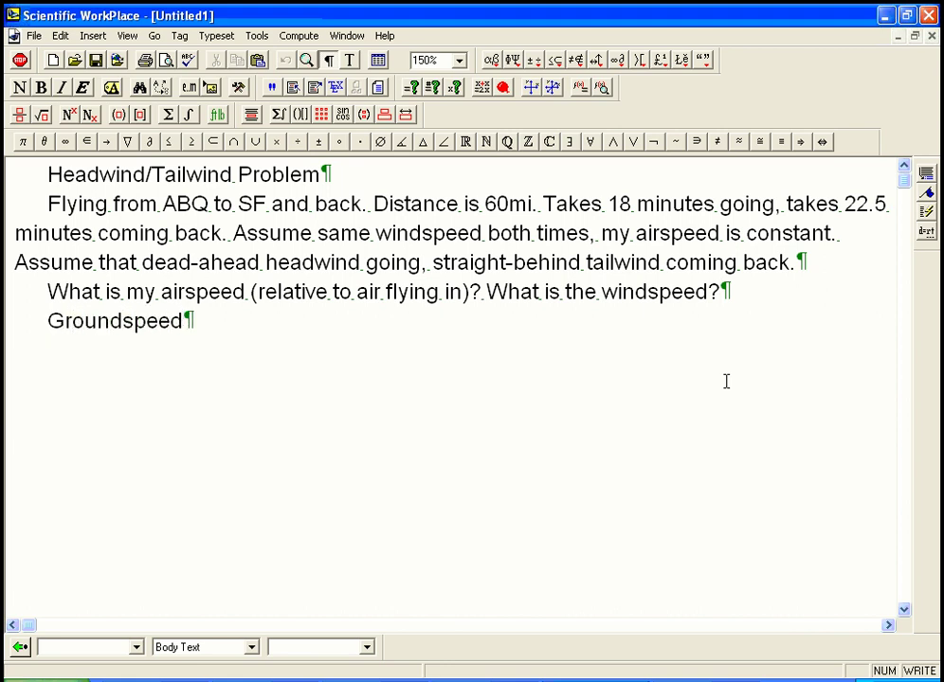
pyautogui.write(':')
pyautogui.press('BackSpace')
pyautogui.press('BackSpace')
pyautogui.write(': Headwind:')
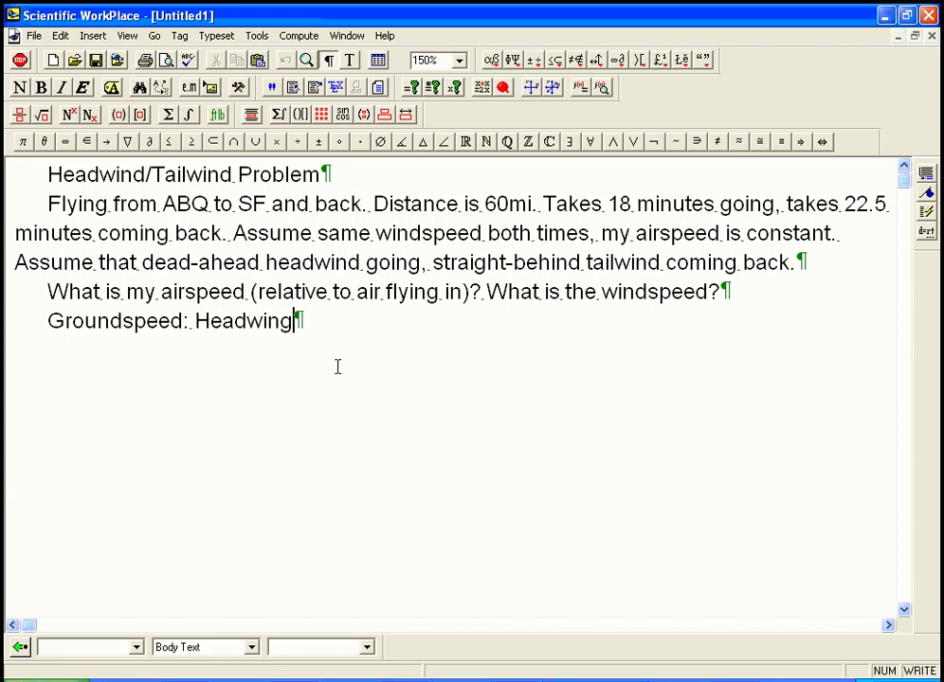
pyautogui.press('BackSpace')
pyautogui.write(':')
# - Insert the math variable v after "airspeed" and w after "windspeed" in the two questions
pyautogui.click(253, 293)
pyautogui.hotkey('ctrl', 'm')
pyautogui.write('v')
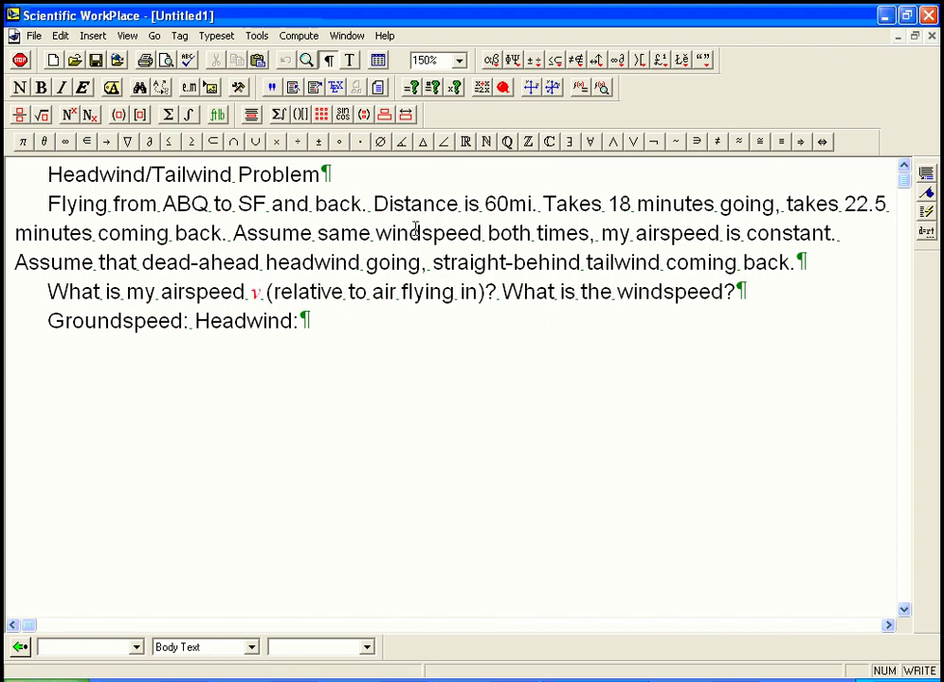
pyautogui.moveTo(724, 294); pyautogui.dragTo(719, 314)
pyautogui.click(719, 314)
pyautogui.press('Right')
pyautogui.hotkey('ctrl', 'm')
pyautogui.write('w')
# - Enter the math expression v − w after "Headwind:" and add a new paragraph "Tailwind:" with the math expression v + w
pyautogui.click(303, 322)
pyautogui.hotkey('ctrl', 'm')
pyautogui.write('v')
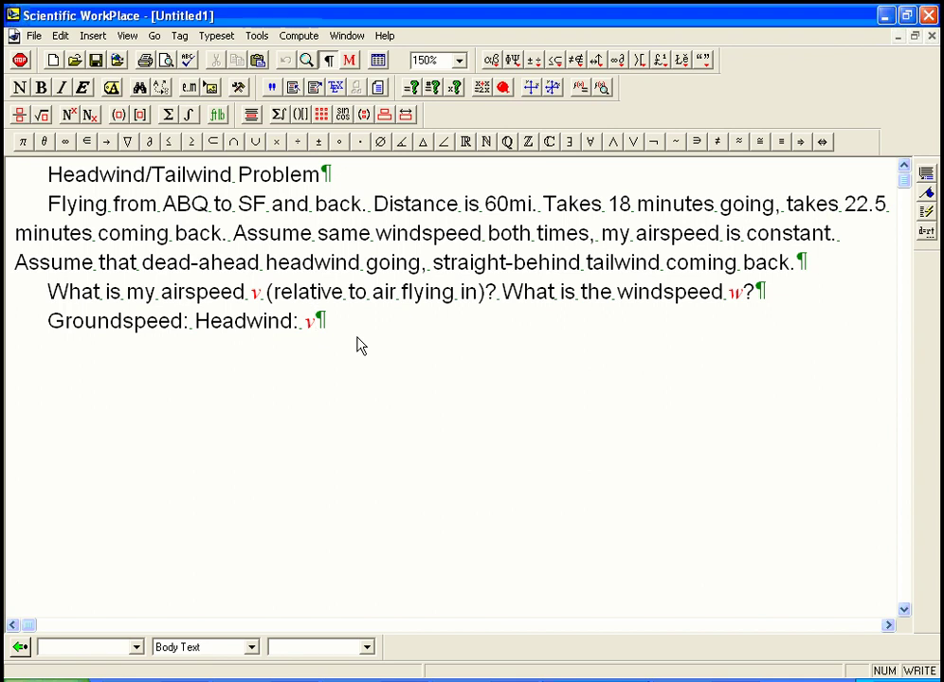
pyautogui.write('-w')
pyautogui.press('Return')
pyautogui.write('Tailwind:')
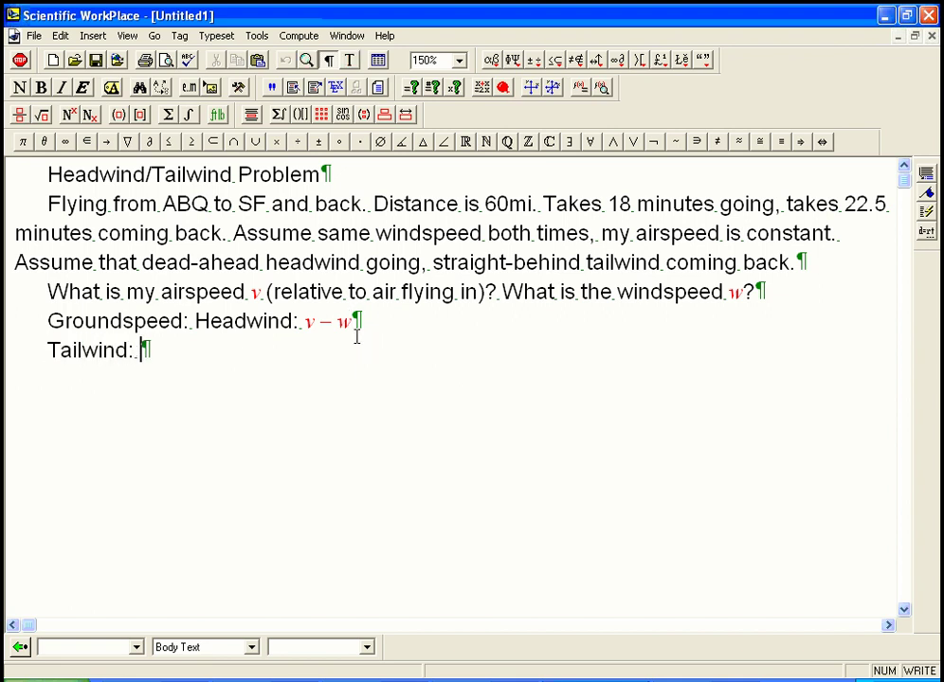
pyautogui.hotkey('ctrl', 'm')
pyautogui.write('v+w')
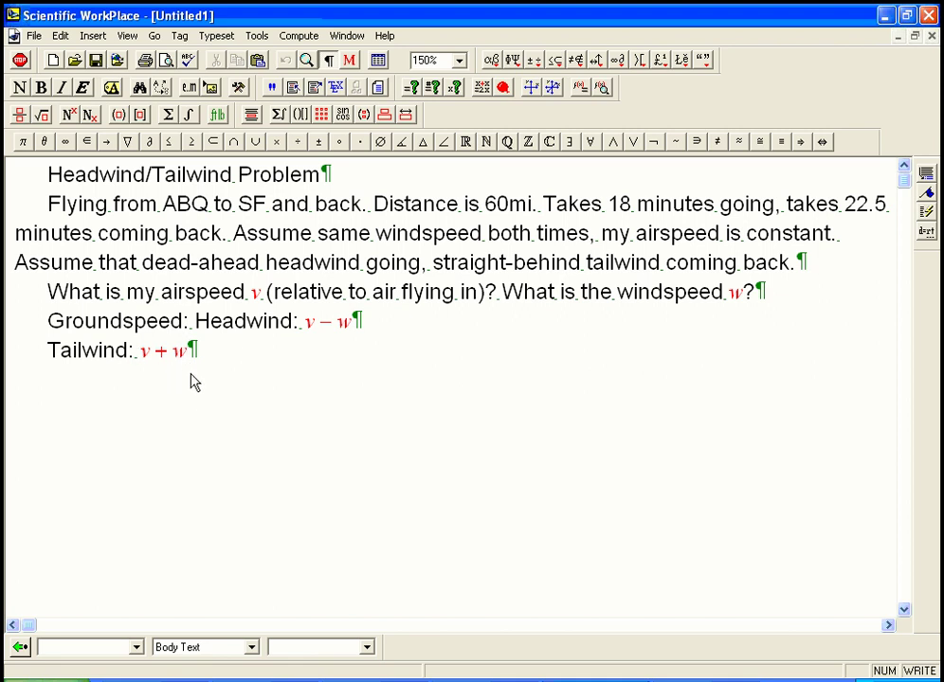
# - Add a paragraph below the tailwind line reading "Distance = rate time time applied to groundspeed"
pyautogui.press('Up')
pyautogui.press('Right')
pyautogui.press('Right')
pyautogui.press('Right')
pyautogui.press('Right')
pyautogui.press('Right')
pyautogui.press('End')
pyautogui.press('Down')
pyautogui.press('Return')
pyautogui.write('Distan')
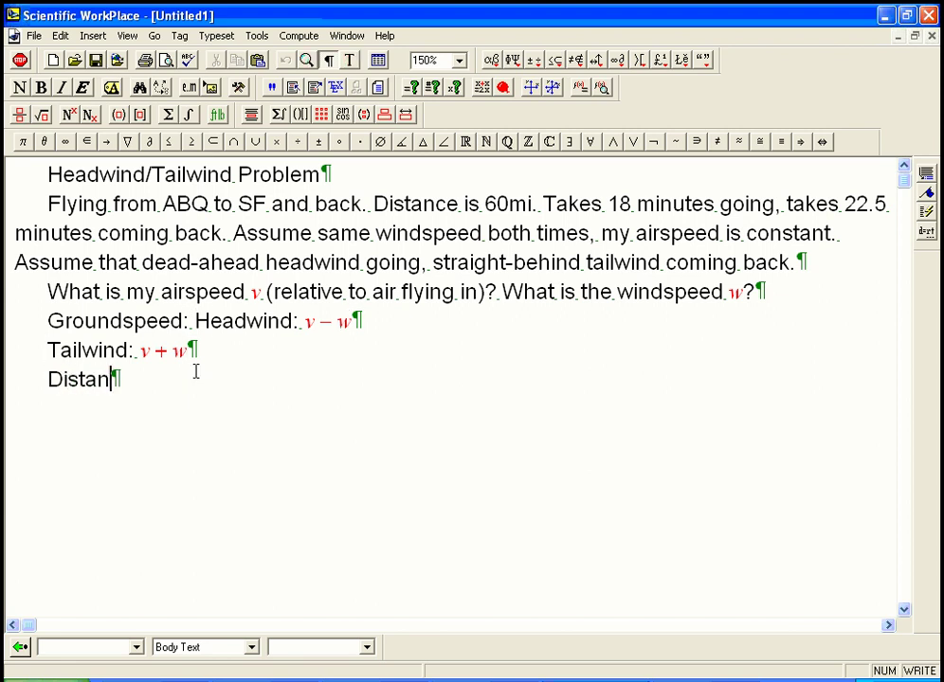
pyautogui.write('ce = rate ')
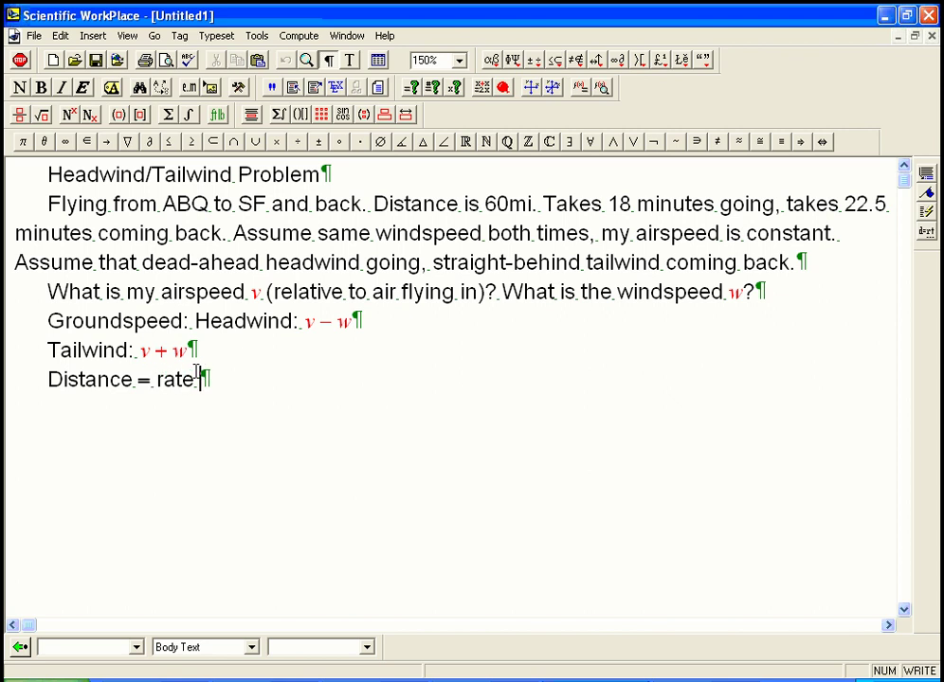
pyautogui.write('time time ap')
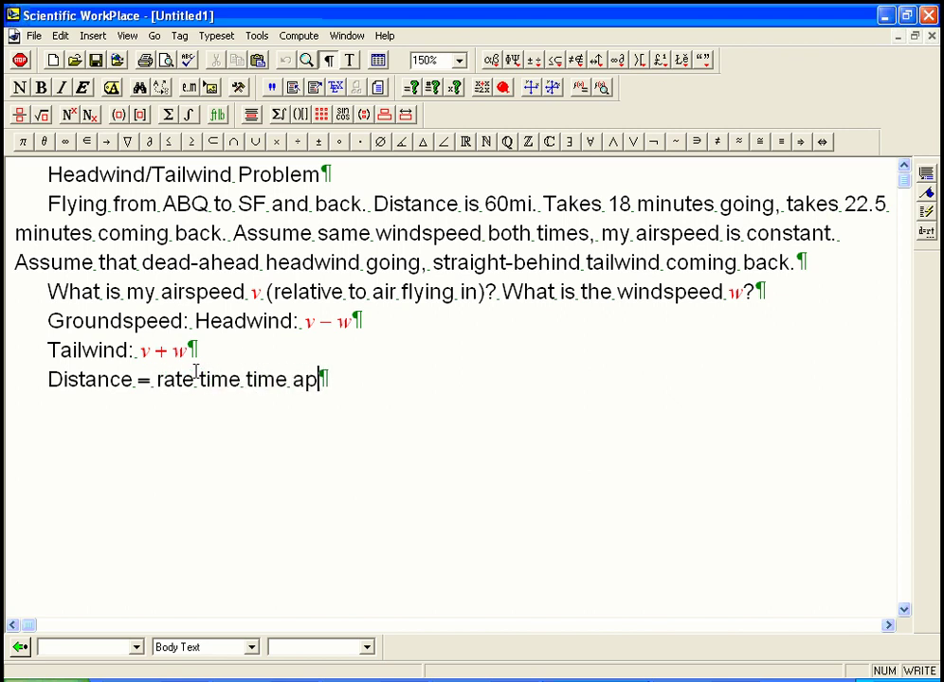
pyautogui.write('plied to g')
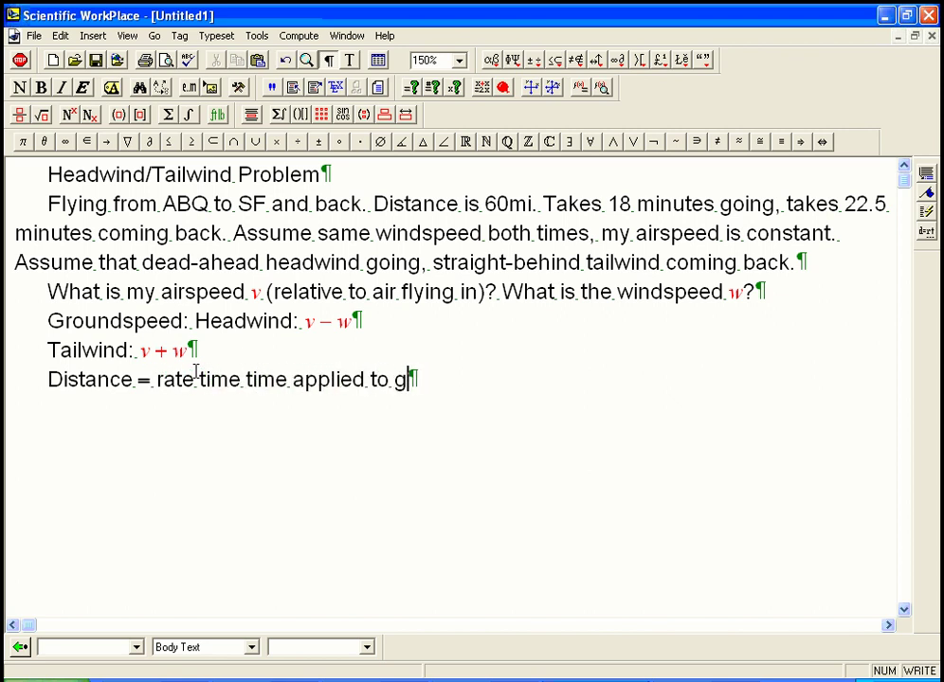
pyautogui.write('roundspeed')
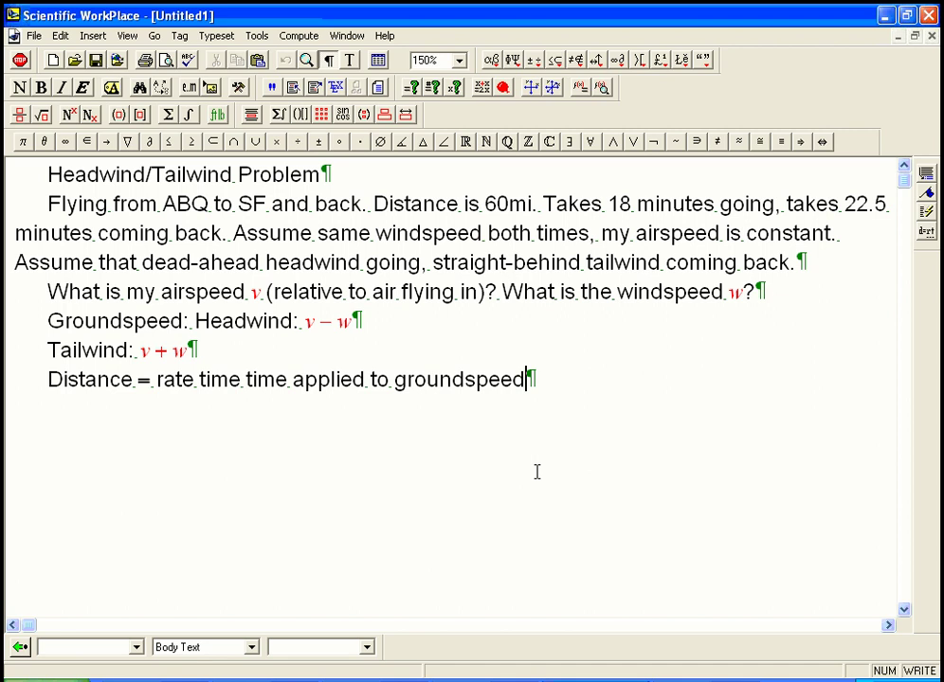
# - Correct the first "time" to "times" in the distance sentence
pyautogui.press('Left')
pyautogui.press('Left')
pyautogui.press('Left')
pyautogui.press('Left')
pyautogui.press('Left')
pyautogui.press('Left')
pyautogui.press('Left')
pyautogui.press('Left')
pyautogui.press('Left')
pyautogui.press('Left')
pyautogui.press('Left')
pyautogui.press('Left')
pyautogui.press('Left')
pyautogui.press('Left')
pyautogui.press('Left')
pyautogui.press('Left')
pyautogui.press('Left')
pyautogui.press('Left')
pyautogui.press('Left')
pyautogui.press('Left')
pyautogui.press('Left')
pyautogui.press('Right')
pyautogui.press('Right')
pyautogui.press('Right')
pyautogui.write('s')
pyautogui.press('Right')
pyautogui.press('Right')
pyautogui.press('Right')
pyautogui.press('Right')
pyautogui.press('Right')
pyautogui.press('Right')
pyautogui.press('Right')
pyautogui.press('Right')
pyautogui.press('Right')
pyautogui.press('Right')
pyautogui.press('Right')
pyautogui.press('Right')
pyautogui.press('Right')
pyautogui.press('Right')
pyautogui.press('Right')
pyautogui.press('Right')
pyautogui.press('Right')
pyautogui.press('Right')
pyautogui.press('Right')
pyautogui.press('Right')
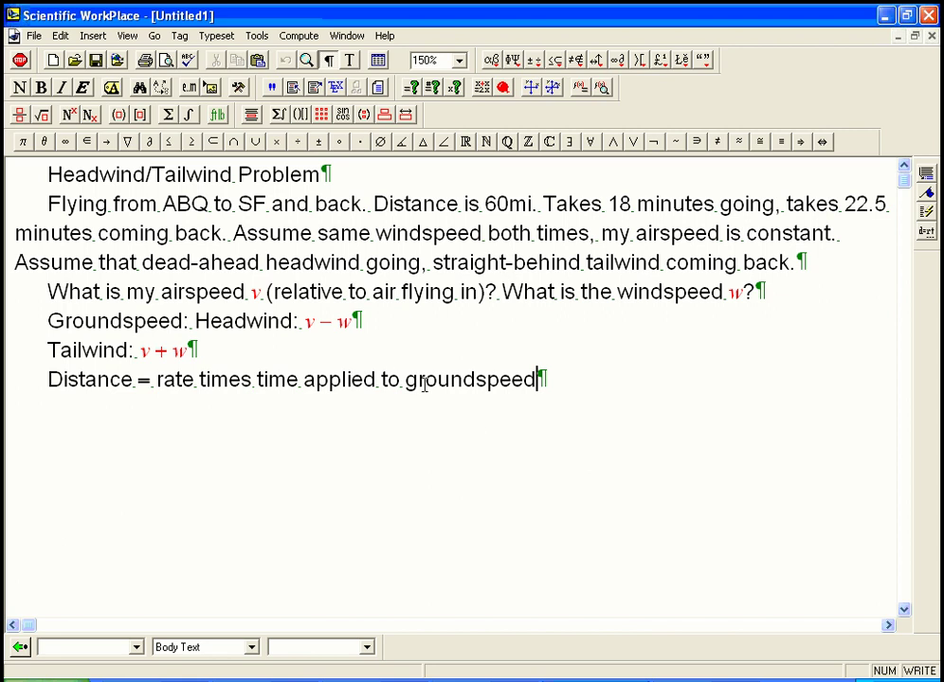
# - Start a displayed equation below the distance sentence with "60 ="
pyautogui.hotkey('ctrl', 'd')
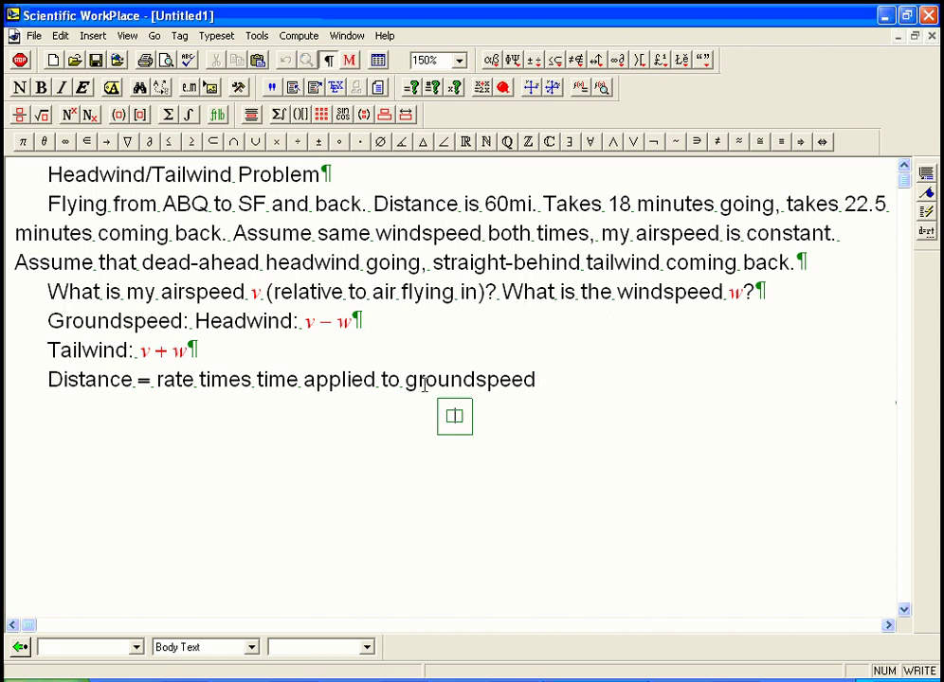
pyautogui.write('60 ')
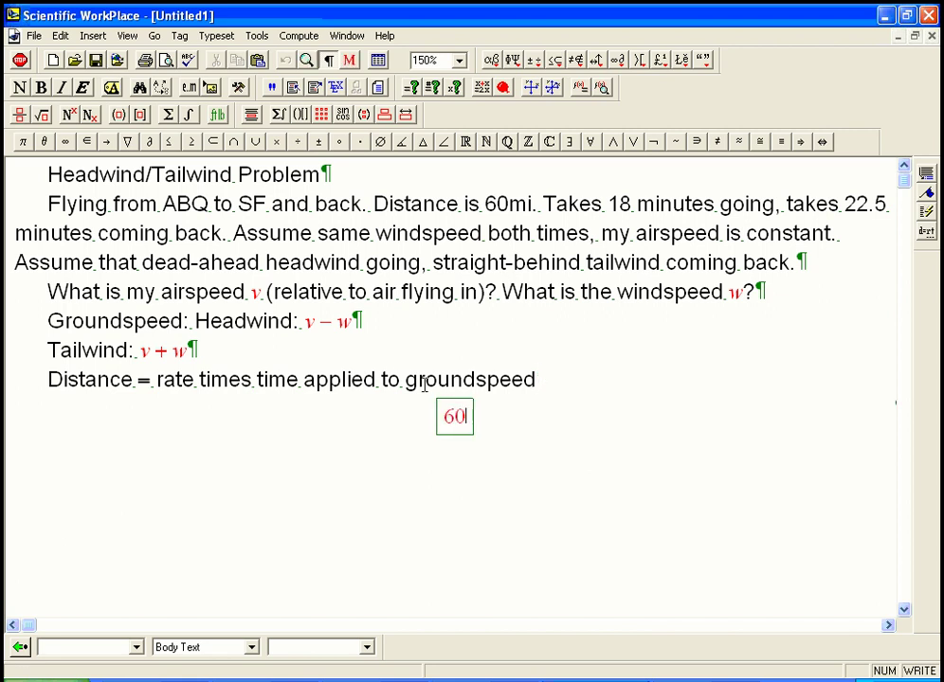
pyautogui.write('=')
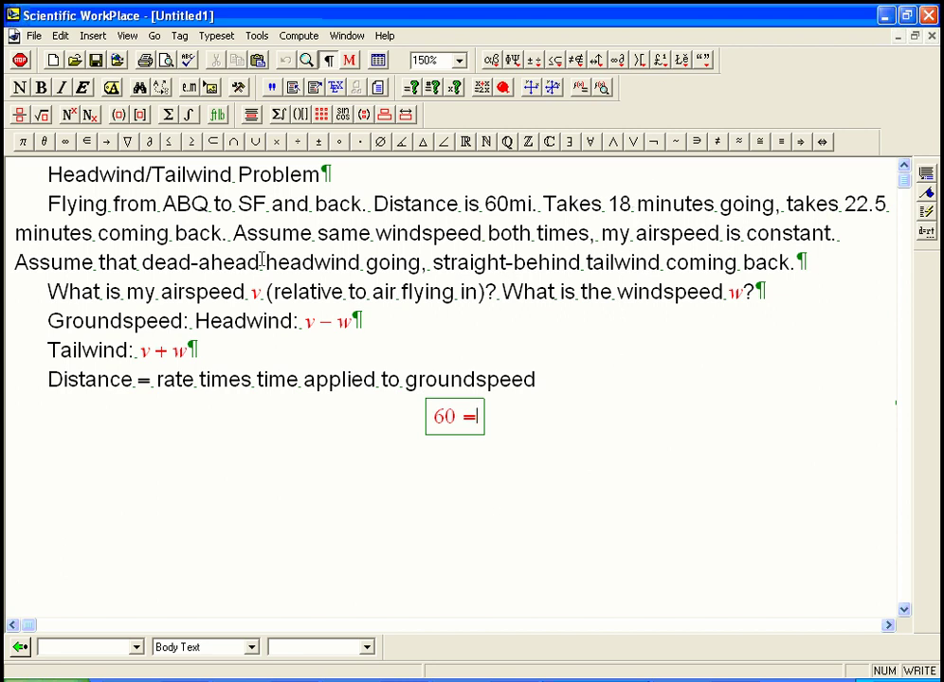
# - Change "going" to "coming back" after "dead-ahead headwind" in the problem paragraph
pyautogui.click(409, 263)
pyautogui.press('BackSpace')
pyautogui.press('BackSpace')
pyautogui.press('BackSpace')
pyautogui.write('com')
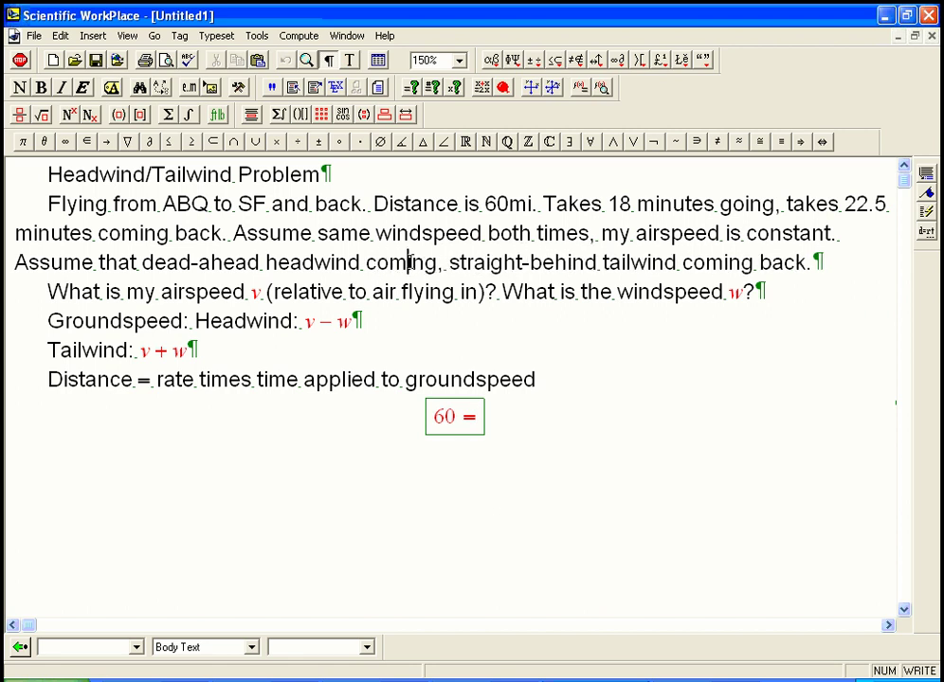
pyautogui.press('Right')
pyautogui.press('Right')
pyautogui.press('Right')
pyautogui.write('back')
# - Replace "coming back" with "going there" after "straight-behind tailwind" in the problem paragraph
pyautogui.press('Right')
pyautogui.press('Right')
pyautogui.press('Right')
pyautogui.press('Right')
pyautogui.press('Right')
pyautogui.press('Right')
pyautogui.press('Right')
pyautogui.press('Right')
pyautogui.press('Right')
pyautogui.press('Right')
pyautogui.press('Right')
pyautogui.press('Right')
pyautogui.press('Right')
pyautogui.press('Right')
pyautogui.press('Right')
pyautogui.press('Right')
pyautogui.press('Right')
pyautogui.press('Right')
pyautogui.press('Right')
pyautogui.press('Right')
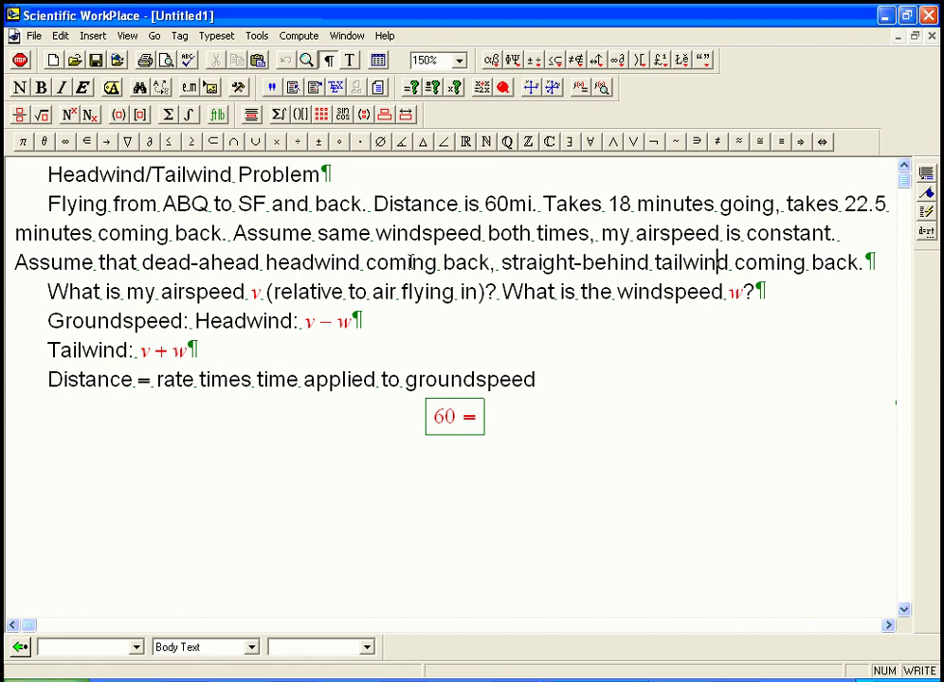
pyautogui.hotkey('shift', 'Right')
pyautogui.hotkey('shift', 'Right')
pyautogui.hotkey('shift', 'Right')
pyautogui.hotkey('shift', 'Right')
pyautogui.hotkey('shift', 'Right')
pyautogui.hotkey('shift', 'Right')
pyautogui.hotkey('shift', 'Right')
pyautogui.hotkey('shift', 'Right')
pyautogui.hotkey('shift', 'Right')
pyautogui.hotkey('shift', 'Right')
pyautogui.hotkey('shift', 'Right')
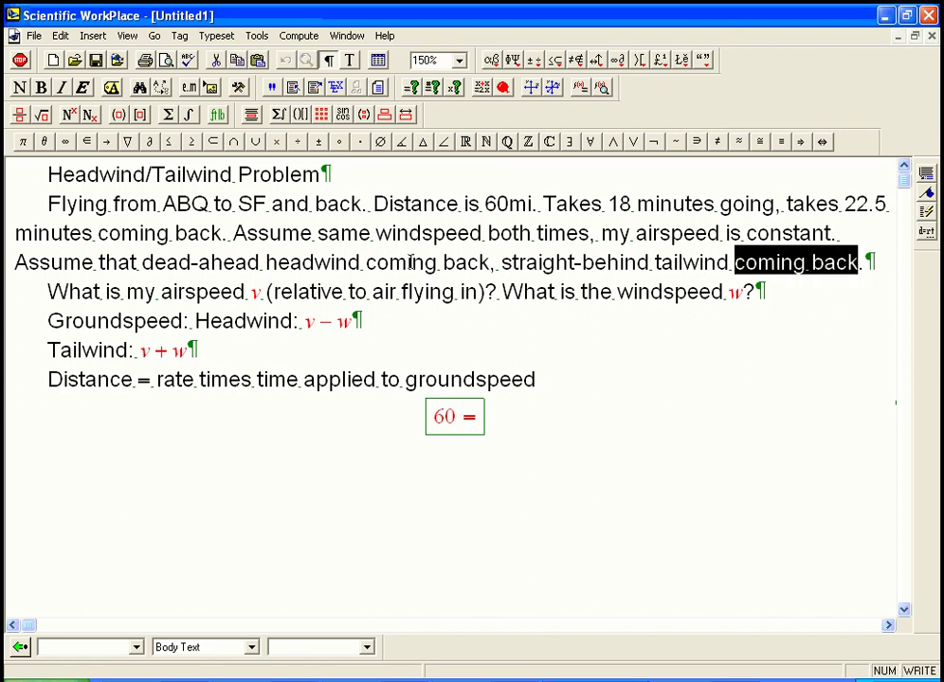
pyautogui.write('going there')
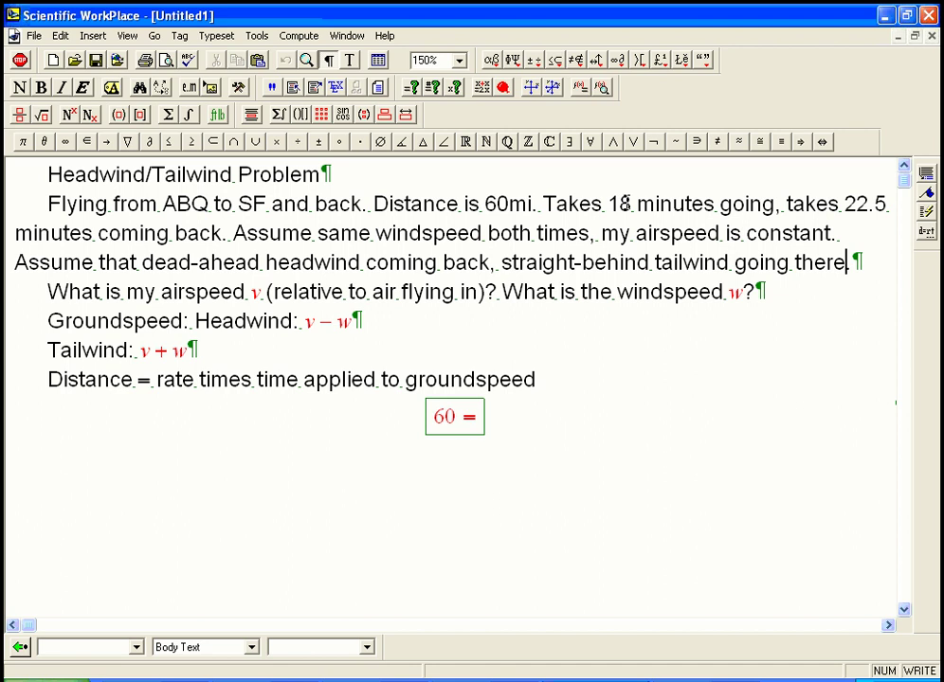
pyautogui.write('.')
# - Add the parenthesized expression (v + w) after "60 =" in the displayed equation
pyautogui.click(478, 428)
pyautogui.write('(')
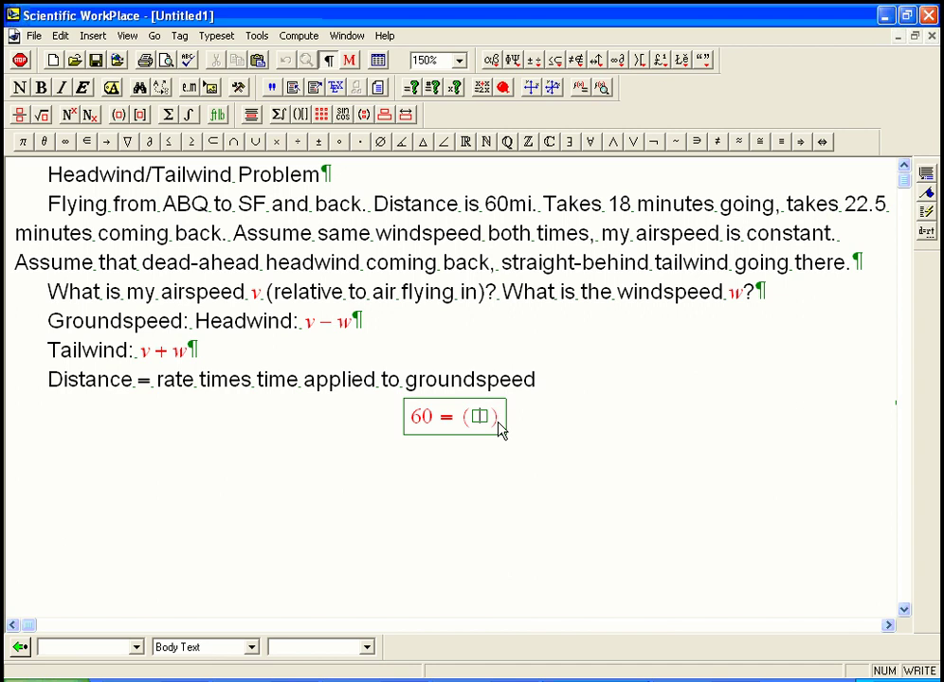
pyautogui.write('v + w')
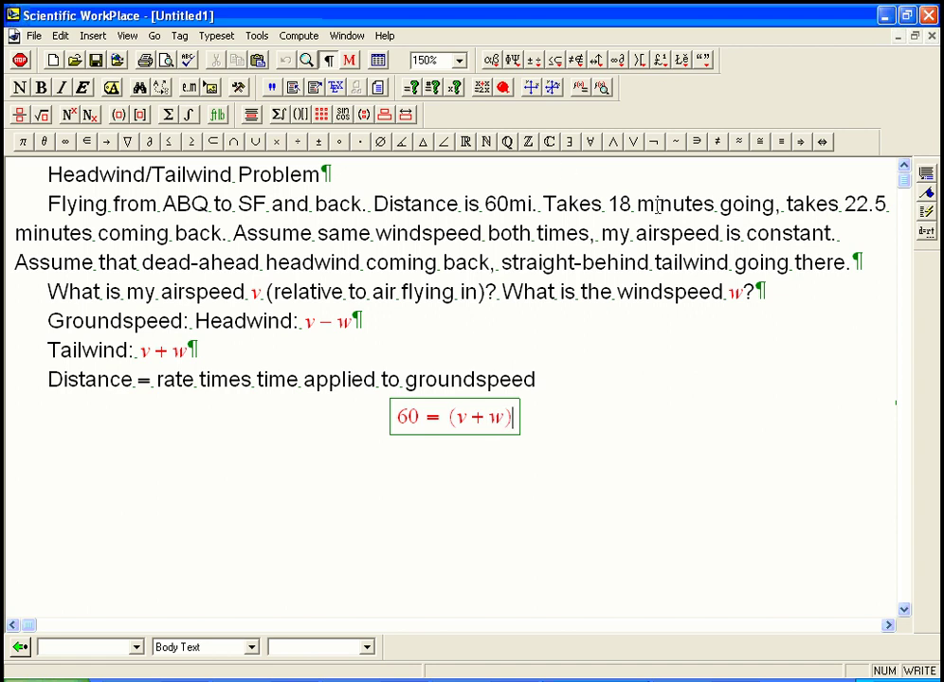
# - Insert a displayed equation above the 60 = (v + w) display stating 18 minutes = 3/10 hr, with the units as text
pyautogui.click(541, 379)
pyautogui.hotkey('ctrl', 'd')
pyautogui.write('18')
pyautogui.hotkey('ctrl', 't')
pyautogui.write('minutes')
pyautogui.hotkey('ctrl', 'm')
pyautogui.write('=')
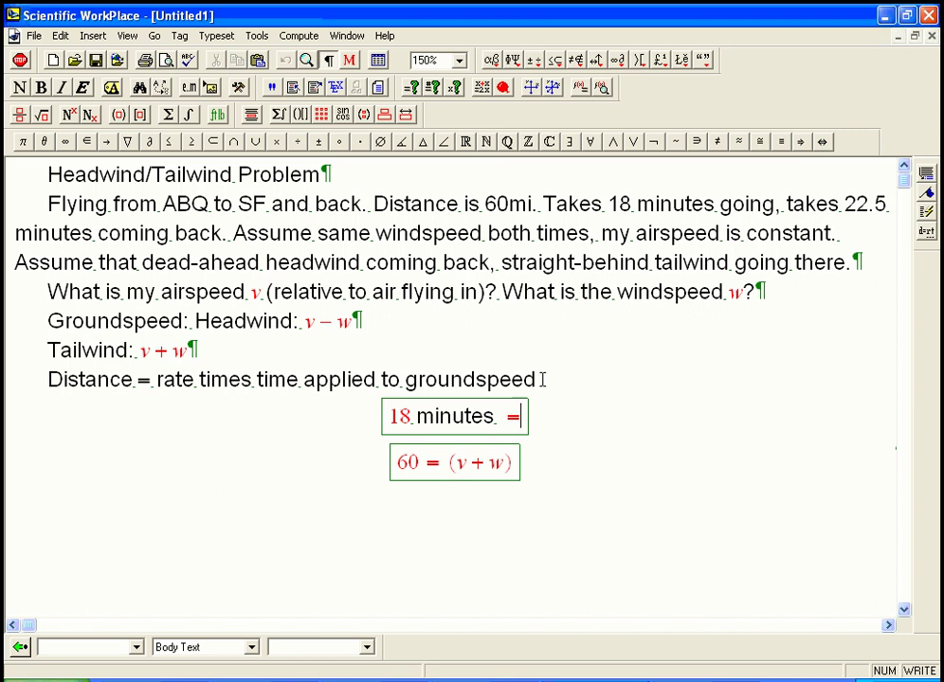
pyautogui.hotkey('ctrl', 'f')
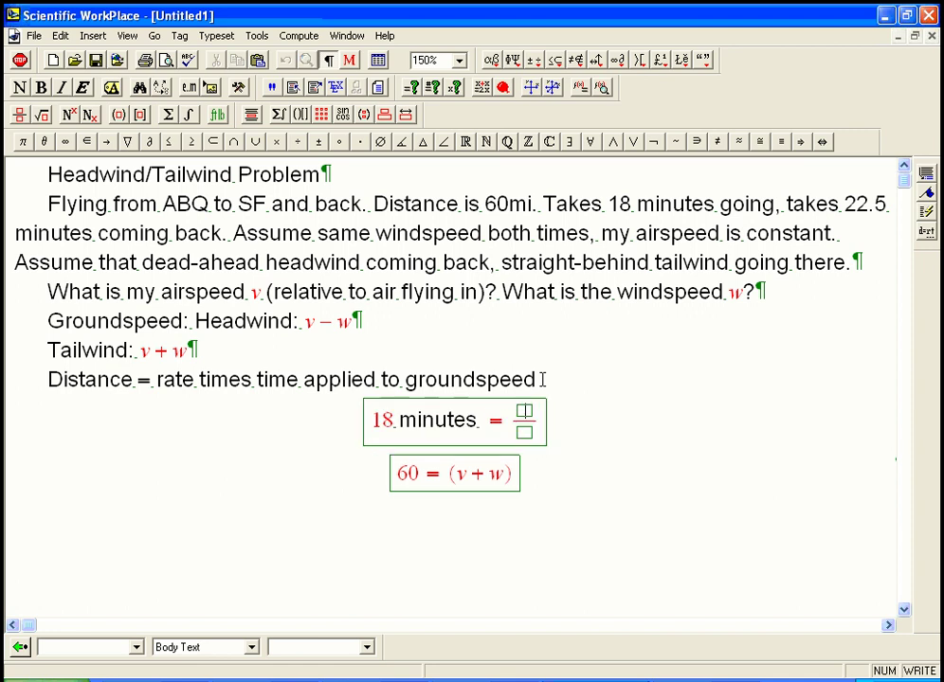
pyautogui.write('3/')
pyautogui.press('Tab')
pyautogui.write('10')
pyautogui.press('Right')
pyautogui.hotkey('ctrl', 't')
pyautogui.write('hr')
# - Append the stacked fraction 3/10 as a factor after (v + w) in the displayed distance equation
pyautogui.press('Down')
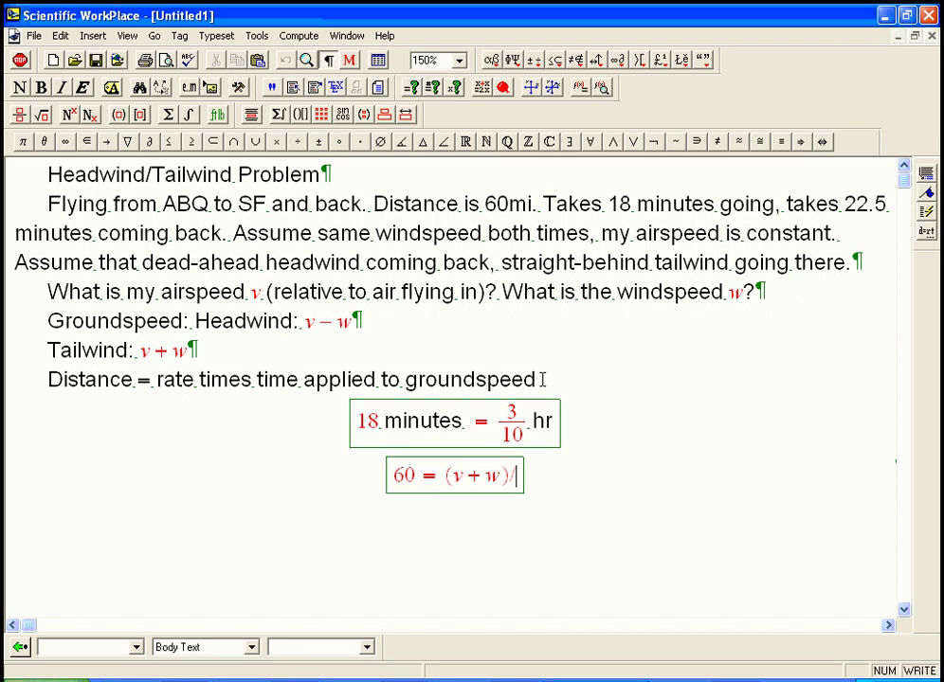
pyautogui.write('3')
pyautogui.press('BackSpace')
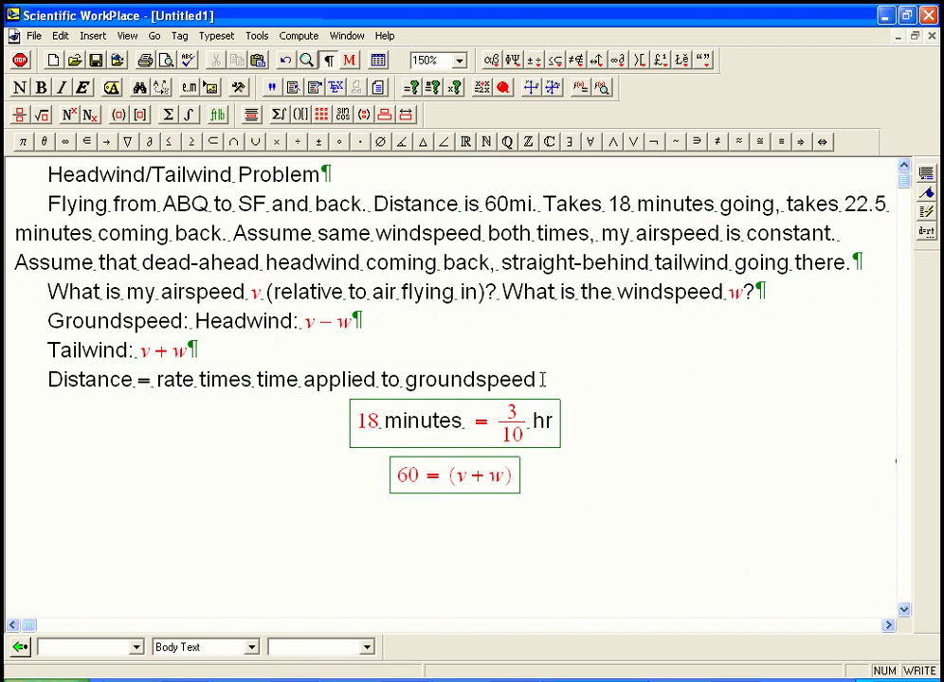
pyautogui.write('3')
pyautogui.hotkey('shift', 'Left')
pyautogui.hotkey('ctrl', 'f')
pyautogui.write('10')
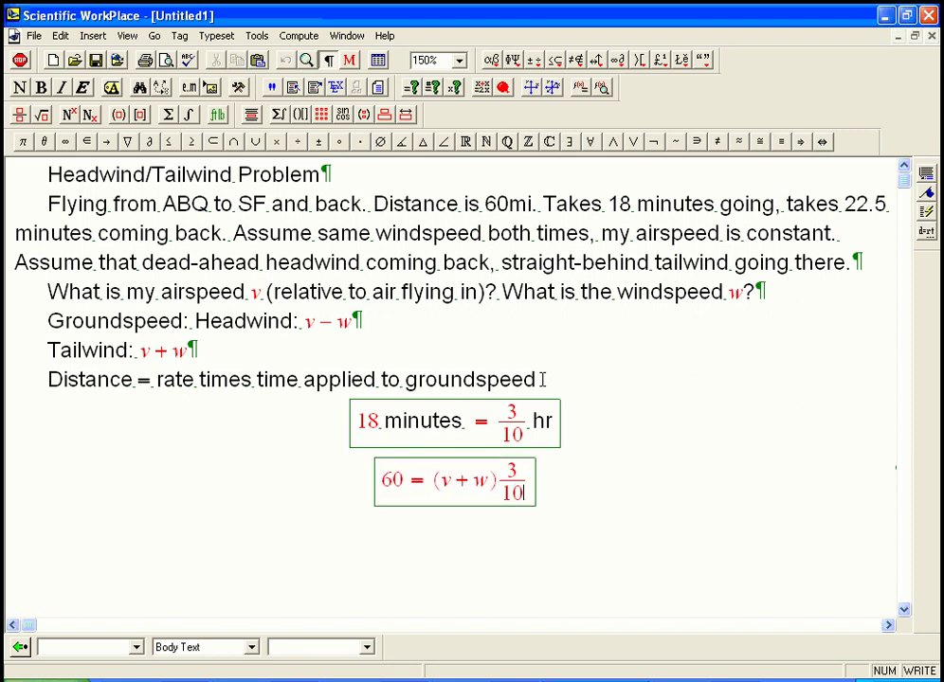
# - Add a second row to the distance equation display with 60 = (v − w)
pyautogui.press('Right')
pyautogui.press('Return')
pyautogui.write('60=')
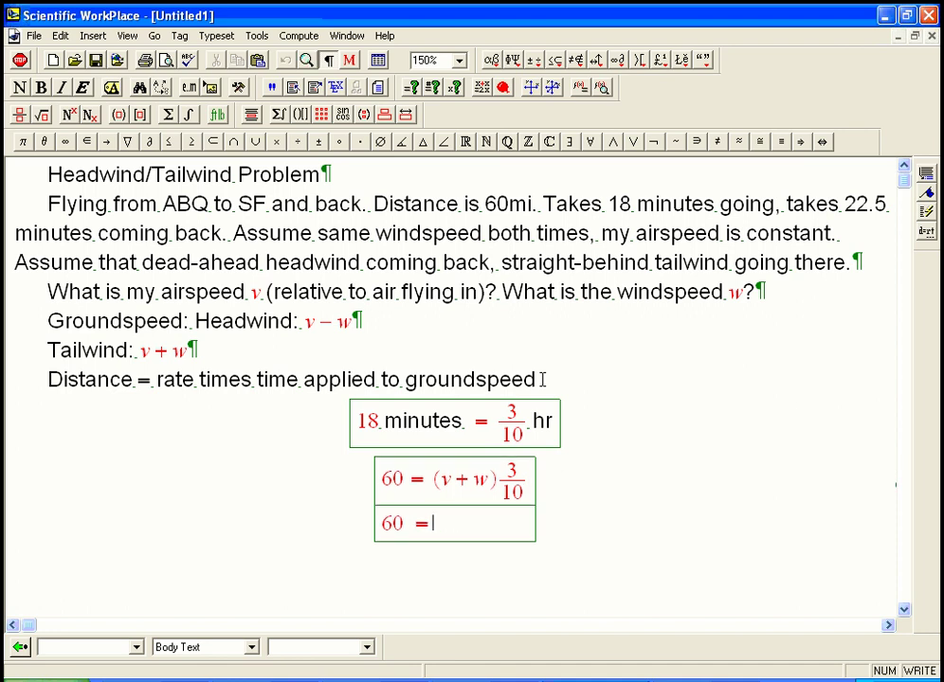
pyautogui.write('(v-w')
# - Add a second row to the time conversion display reading 22.5 minutes =, with minutes as text
pyautogui.click(555, 423)
pyautogui.press('Return')
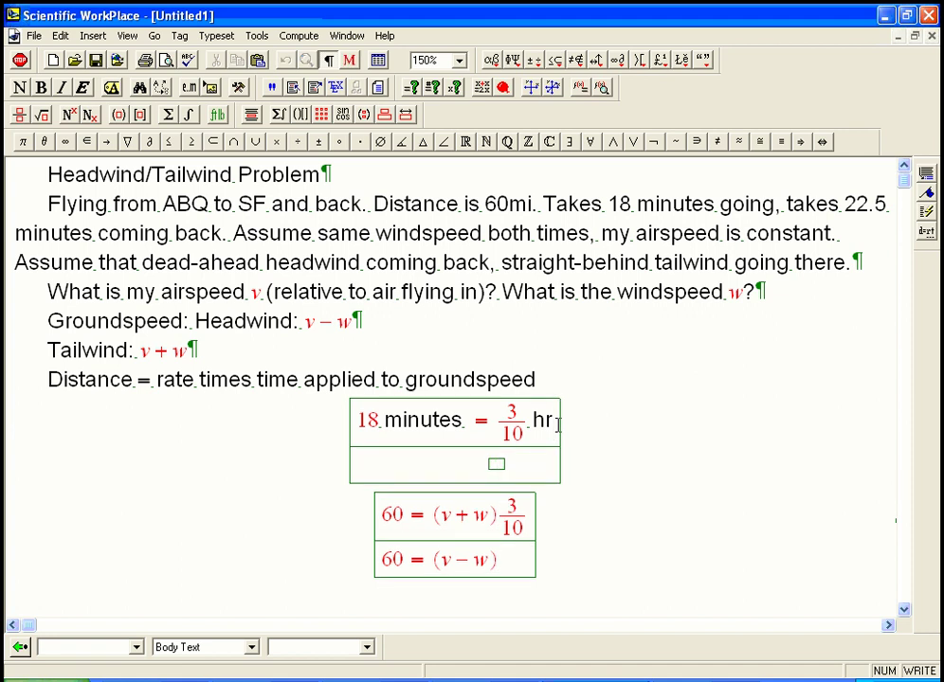
pyautogui.write('22.5')
pyautogui.hotkey('ctrl', 't')
pyautogui.write('minutes')
pyautogui.hotkey('ctrl', 'm')
pyautogui.write('= ')
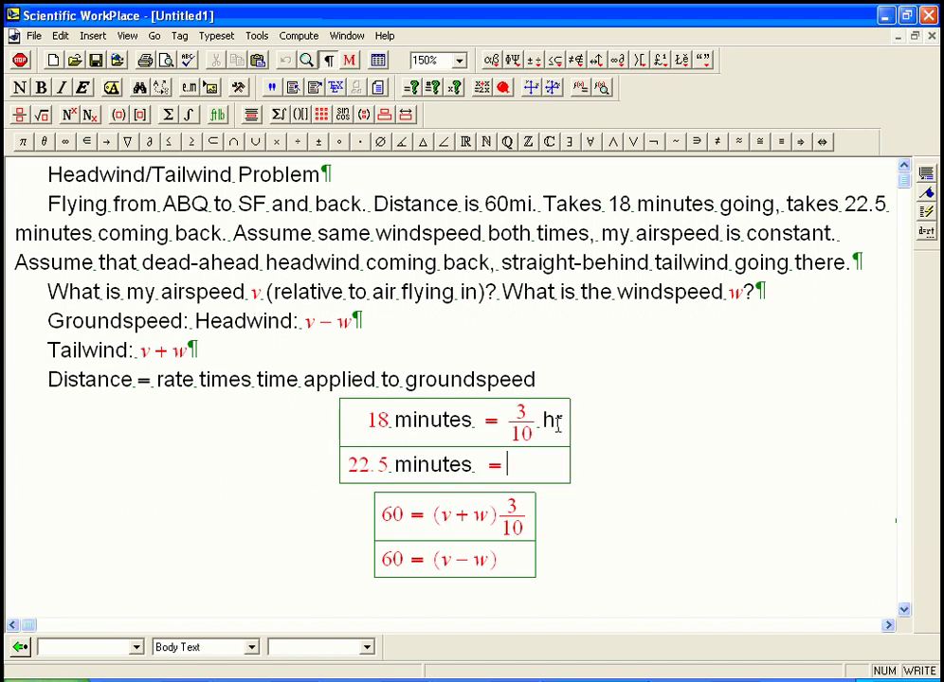
# - Continue the 22.5 minutes row with 22.5 times the stacked fraction 1hr over 60min, followed by an equals sign
pyautogui.write('22.5')
pyautogui.hotkey('ctrl', 'f')
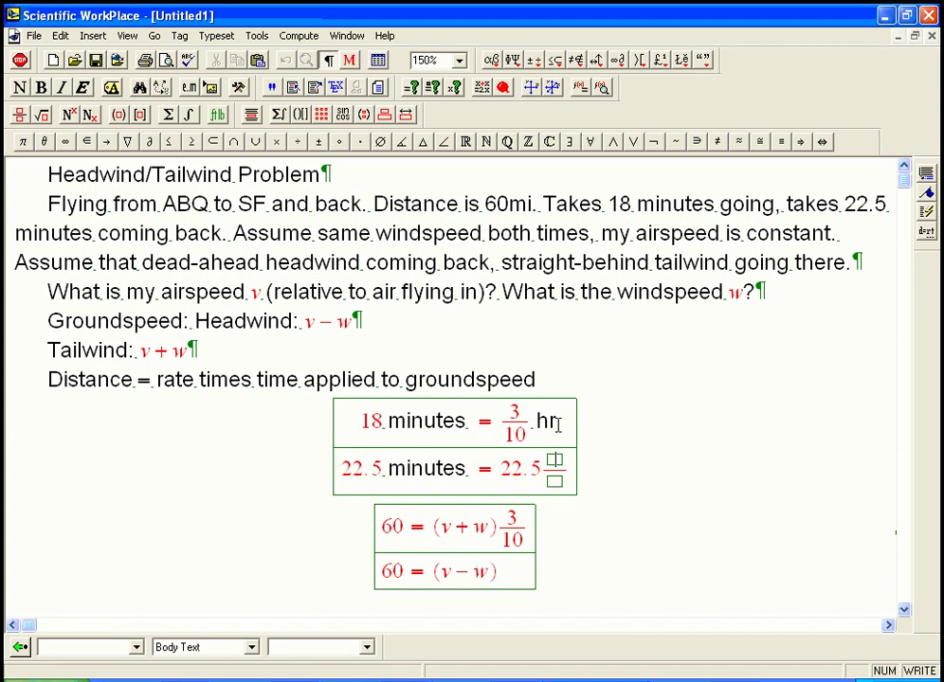
pyautogui.write('1')
pyautogui.press('Tab')
pyautogui.write('60')
pyautogui.press('Up')
pyautogui.hotkey('ctrl', 't')
pyautogui.write('hr')
pyautogui.press('Down')
pyautogui.write('min')
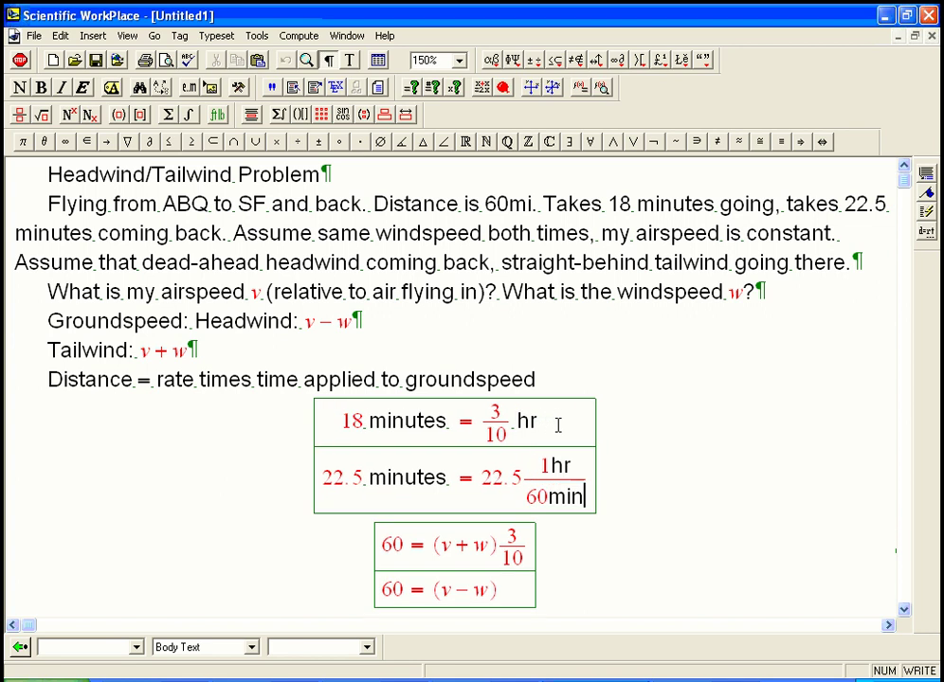
pyautogui.press('Right')
pyautogui.write('=')
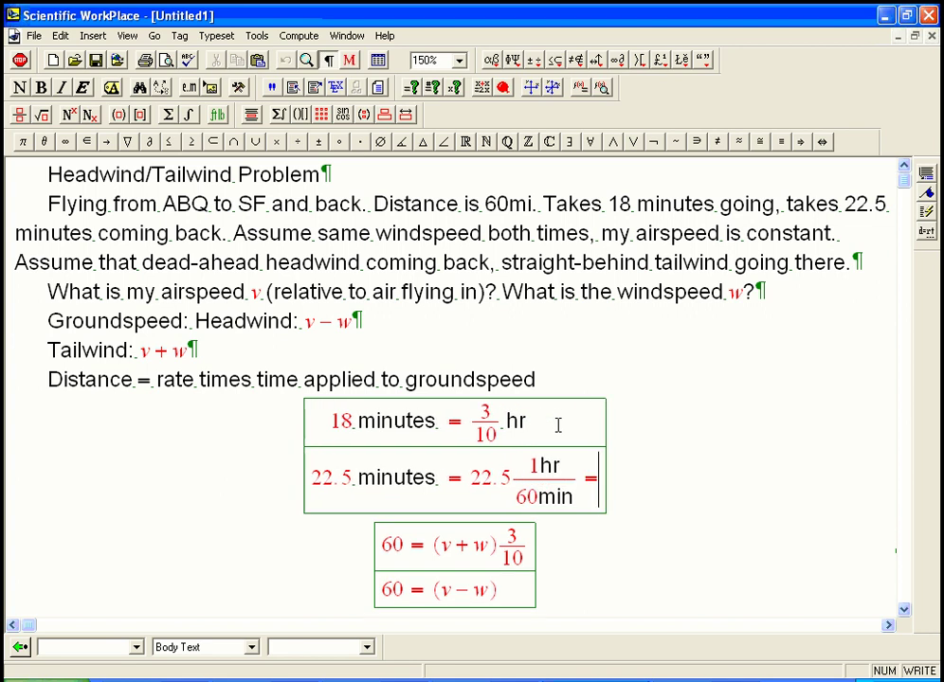
# - Insert the text unit min after the 22.5 that precedes the 1hr/60min fraction
pyautogui.press('Left')
pyautogui.press('Left')
pyautogui.press('Up')
pyautogui.press('Left')
pyautogui.press('Left')
pyautogui.press('Left')
pyautogui.press('Left')
pyautogui.hotkey('ctrl', 't')
pyautogui.write('min')
pyautogui.press('Right')
pyautogui.press('Right')
pyautogui.press('Right')
pyautogui.press('Right')
pyautogui.press('Right')
pyautogui.press('Right')
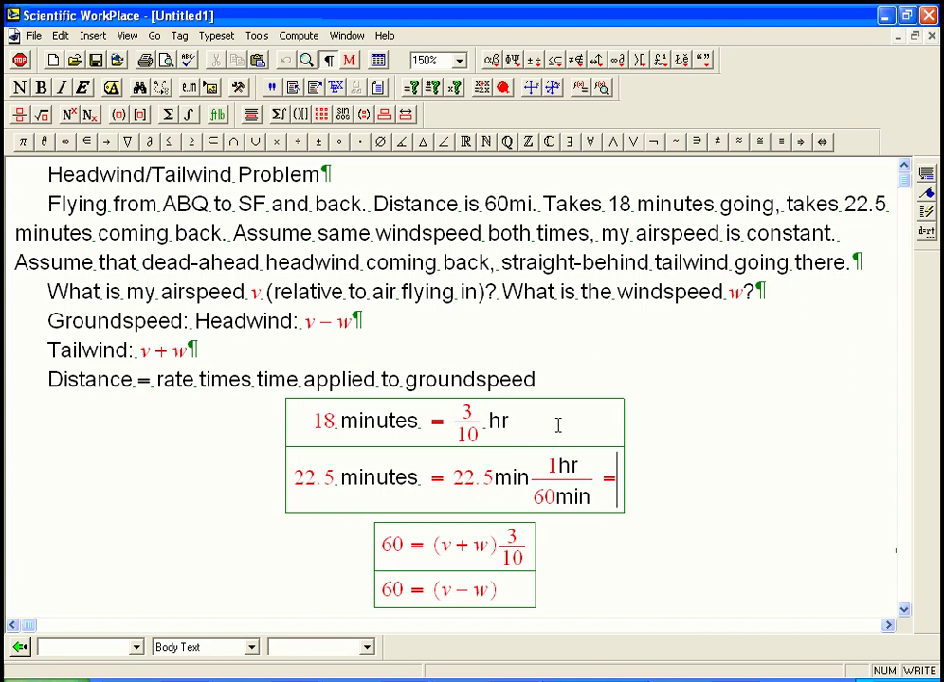
# - Finish the 22.5 minutes conversion row with the stacked fraction 3/8 and the text unit hr
pyautogui.hotkey('ctrl', 'f')
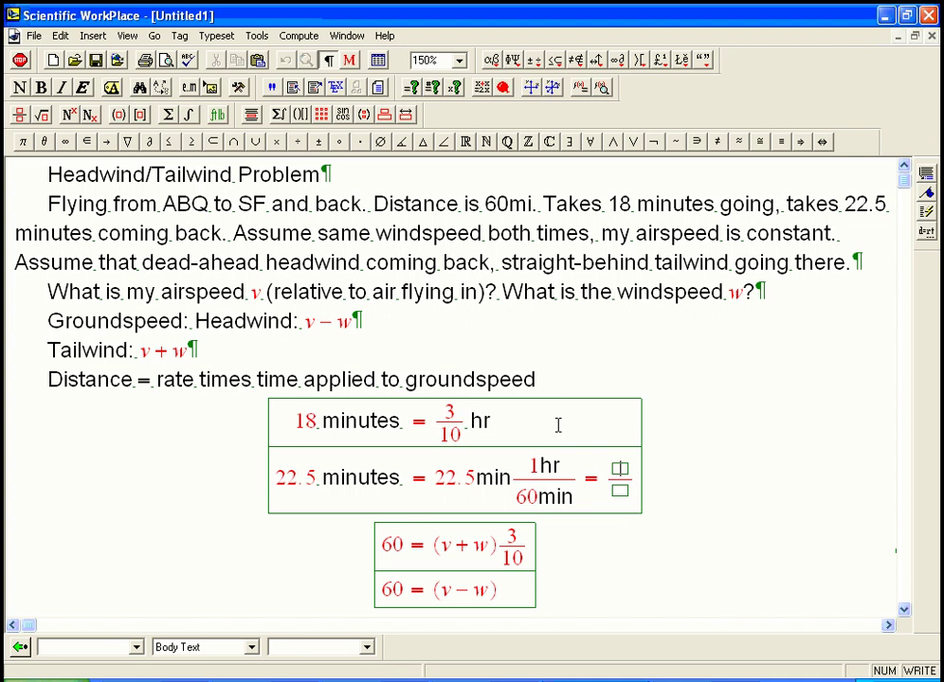
pyautogui.write('3/')
pyautogui.press('Tab')
pyautogui.write('8')
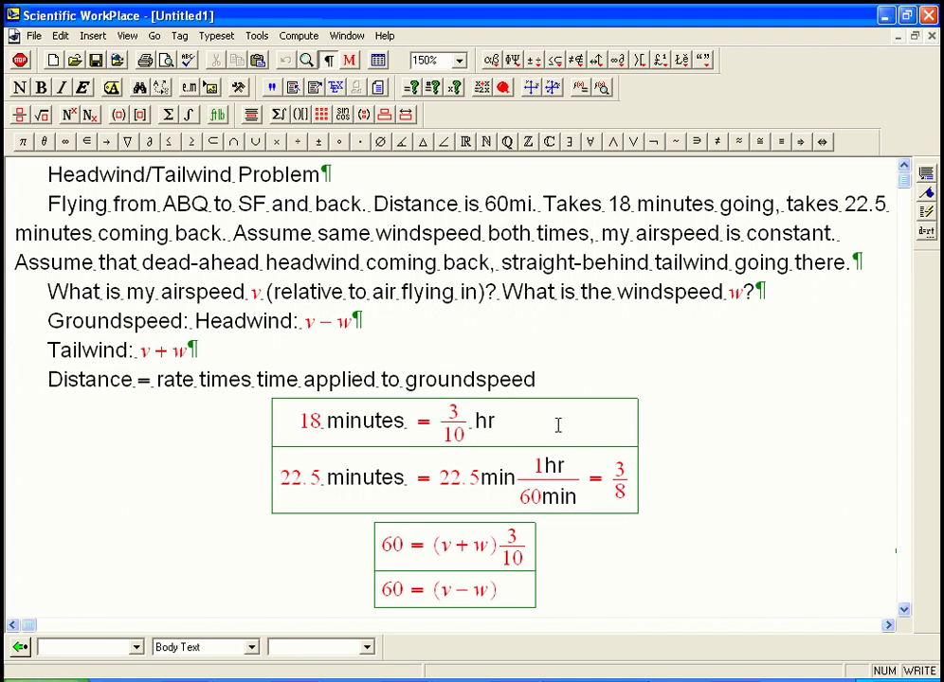
pyautogui.press('Right')
pyautogui.hotkey('ctrl', 't')
pyautogui.write('hr')
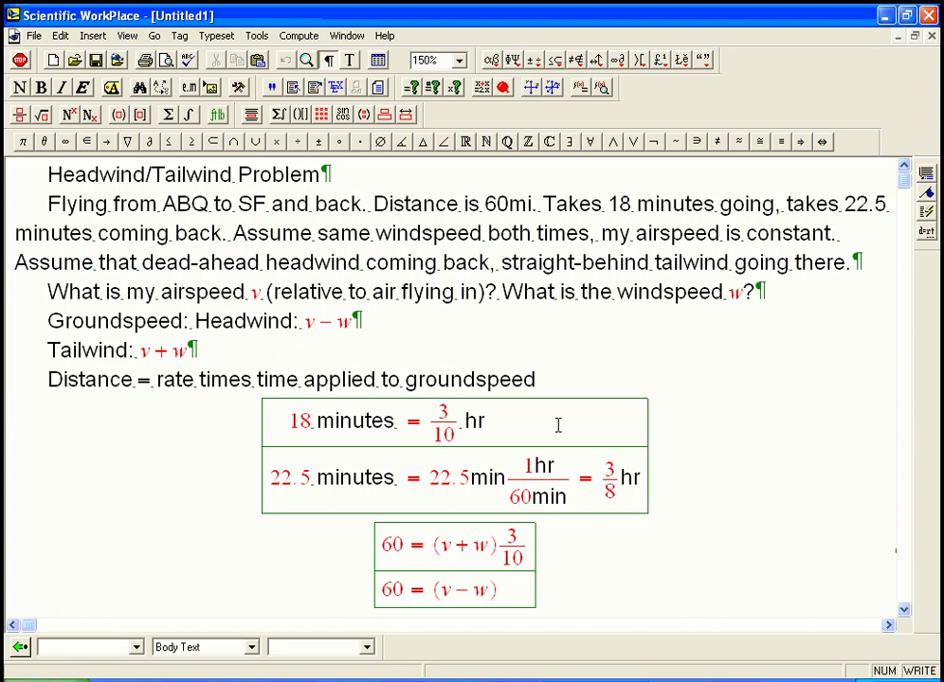
# - Append the stacked fraction 3/8 as a factor after (v − w) in the second distance equation
pyautogui.hotkey('ctrl', 'End')
pyautogui.hotkey('ctrl', 'f')
pyautogui.write('3')
pyautogui.press('Tab')
pyautogui.write('8')
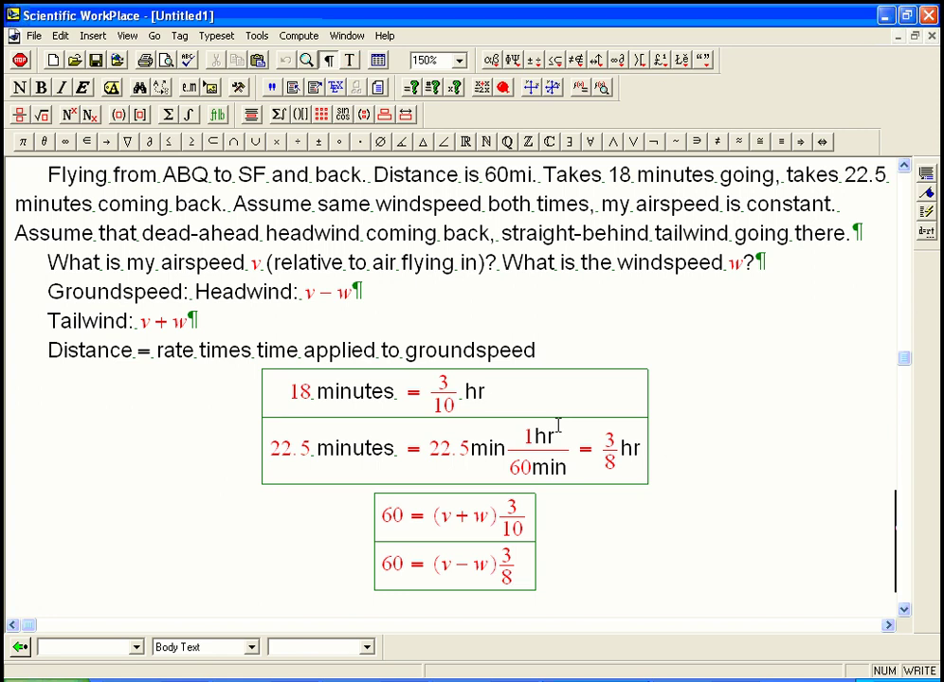
# - Leave the distance equations and insert an empty displayed equation below them
pyautogui.press('Return')
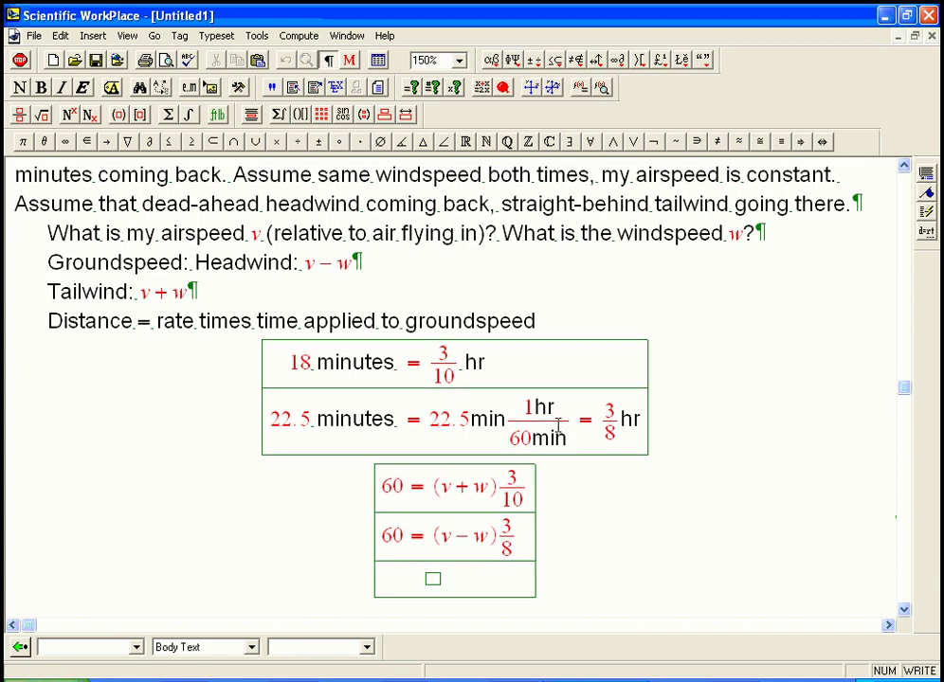
pyautogui.press('Return')
pyautogui.write('d')
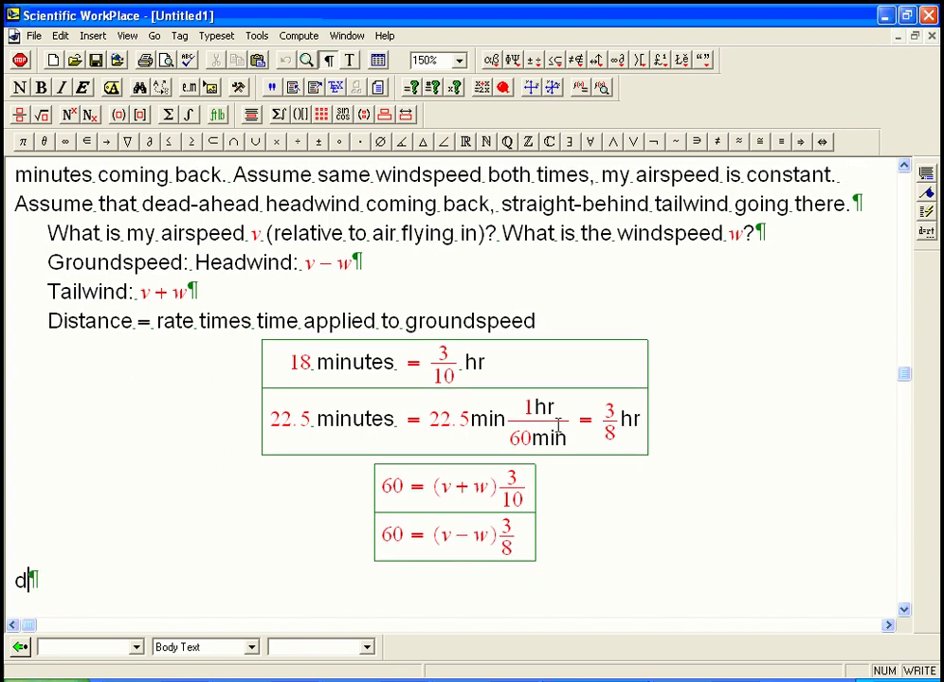
pyautogui.press('BackSpace')
pyautogui.hotkey('ctrl', 'd')
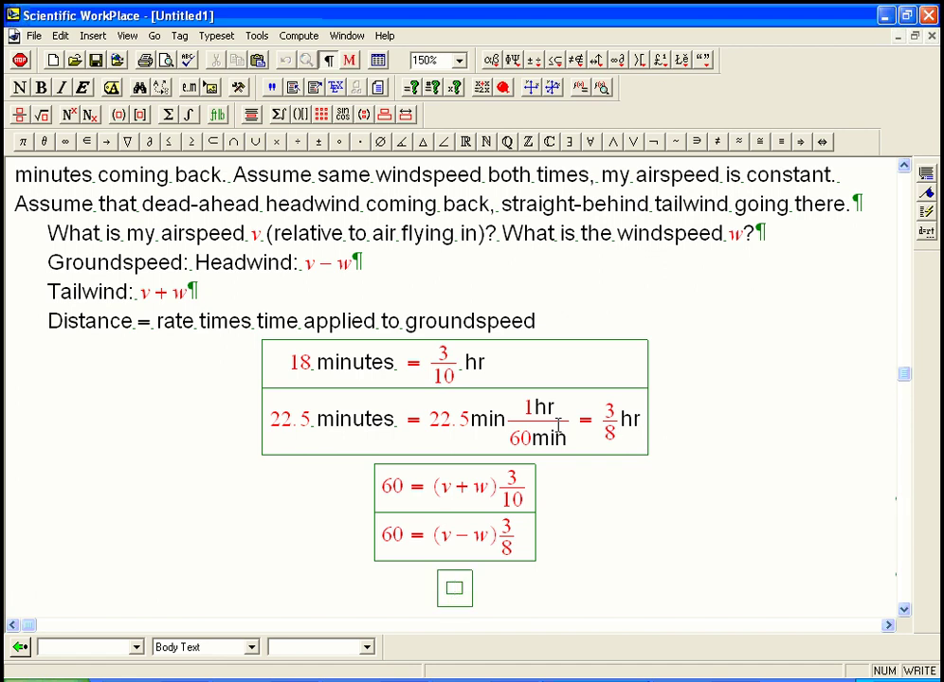
pyautogui.write('600')
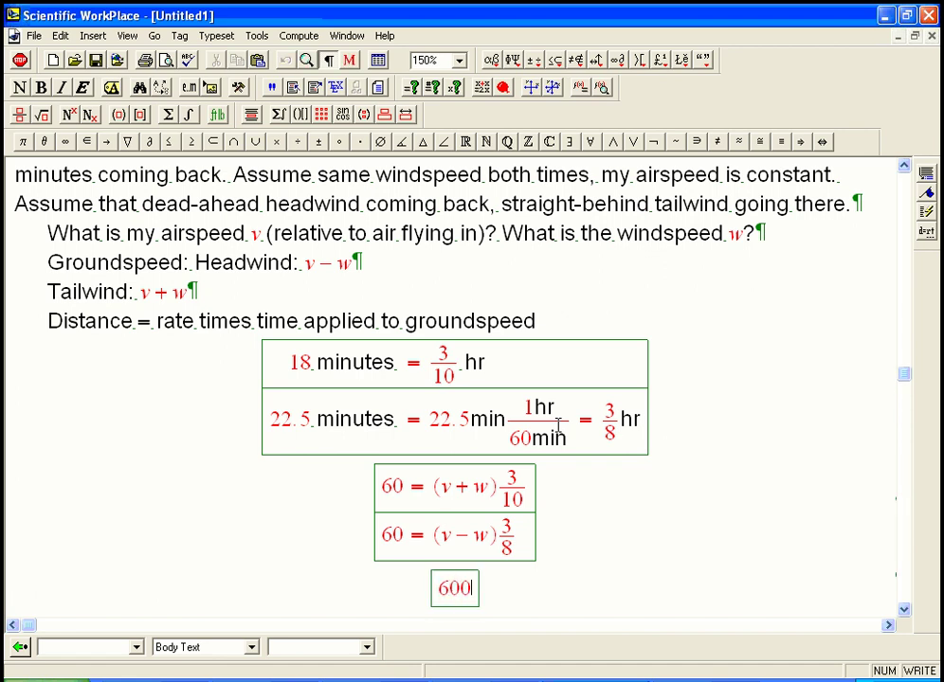
pyautogui.press('BackSpace')
pyautogui.press('BackSpace')
pyautogui.press('BackSpace')
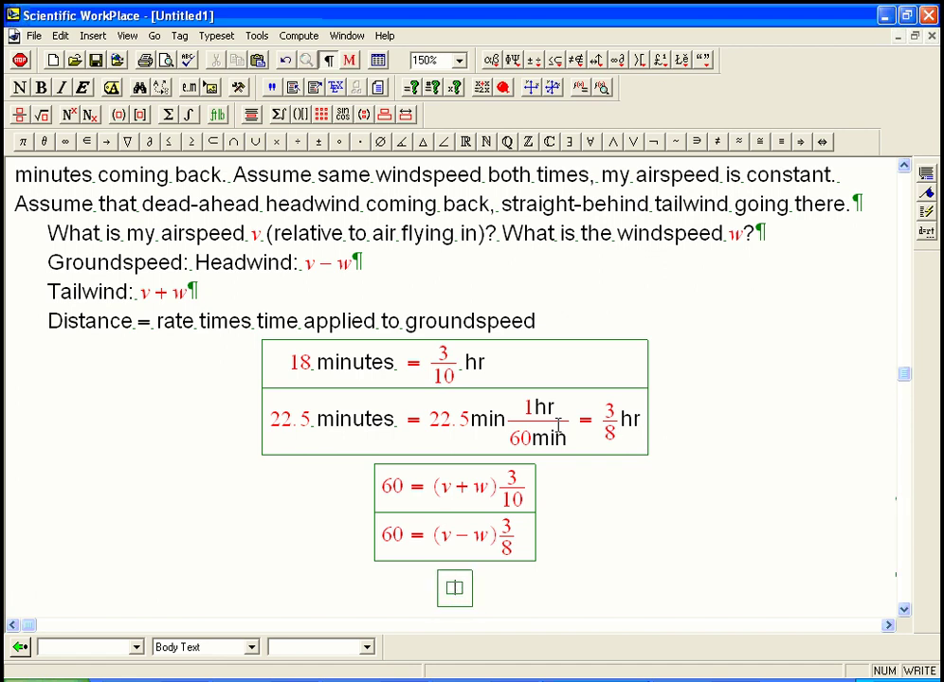
# - Enter the simplified system in the new display as two rows: 3v + 3w = 600 and 3v − 3w = 480
pyautogui.write('3v')
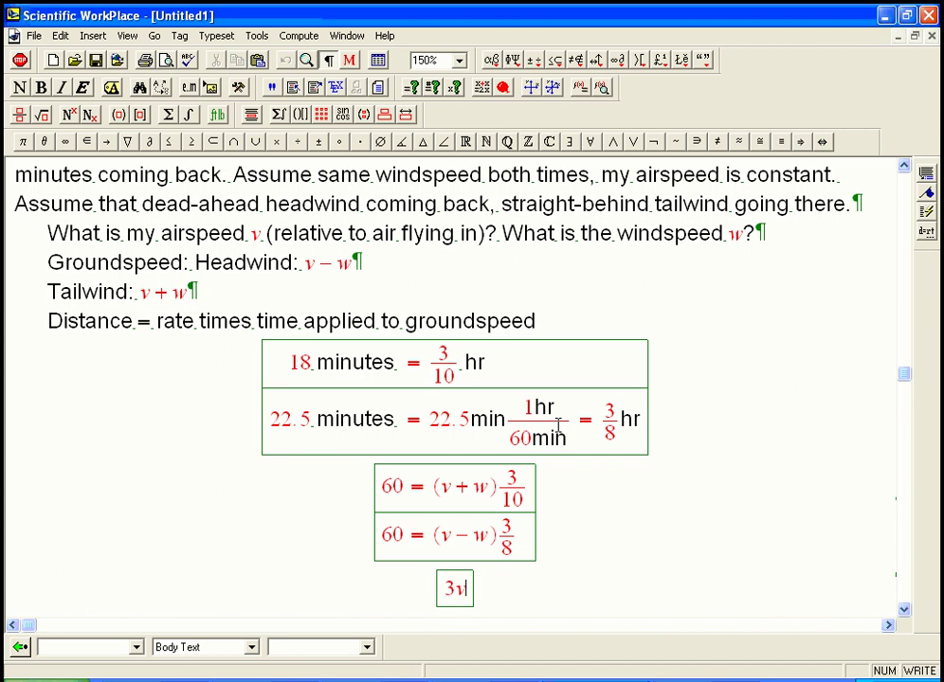
pyautogui.write(' + 3w')
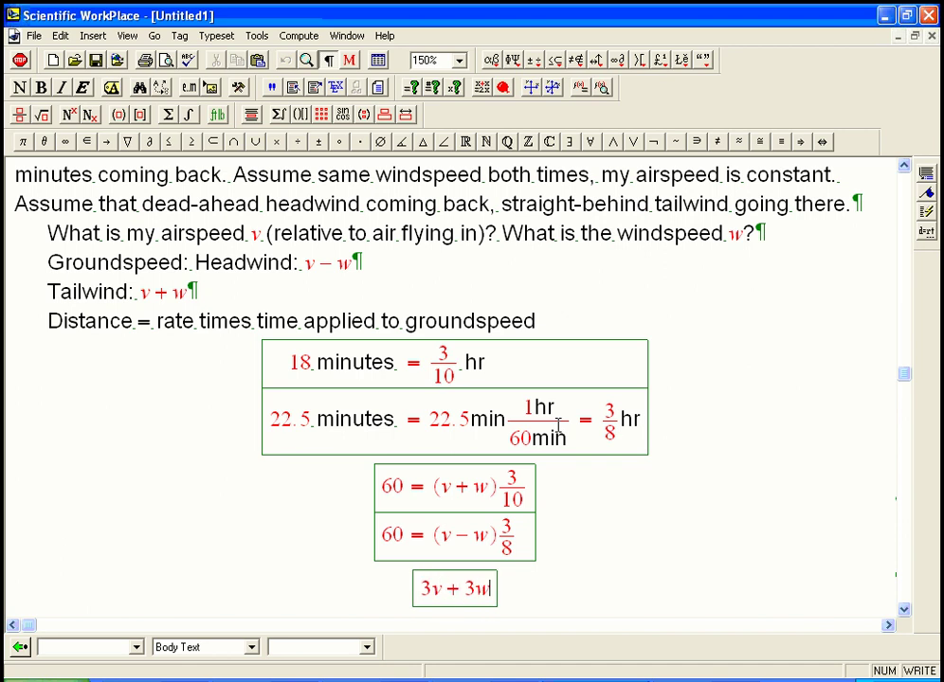
pyautogui.write(' = 600')
pyautogui.press('Return')
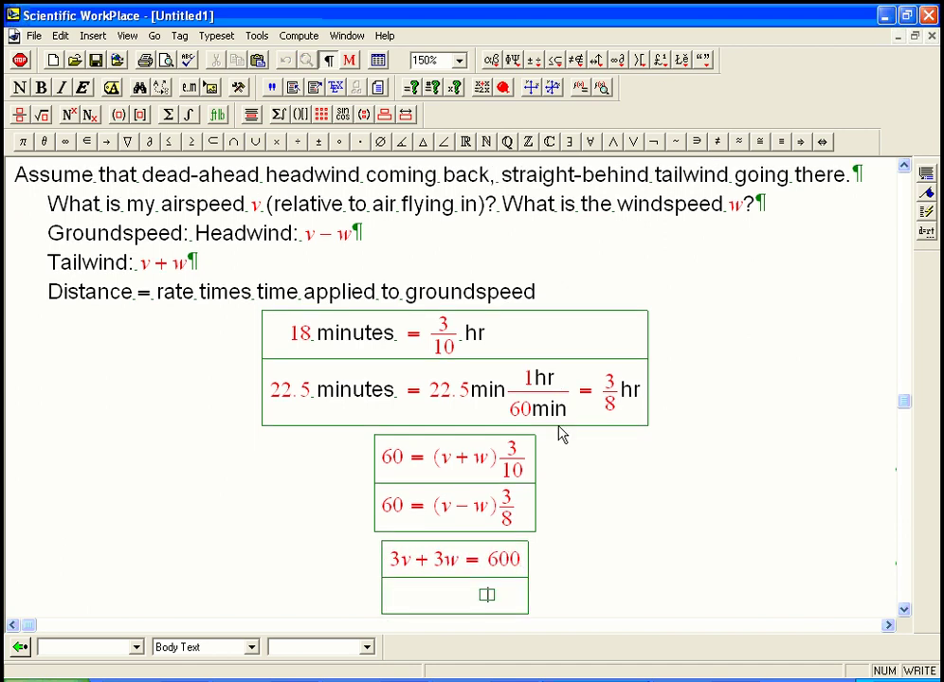
pyautogui.write('3v-')
pyautogui.write('3w =')
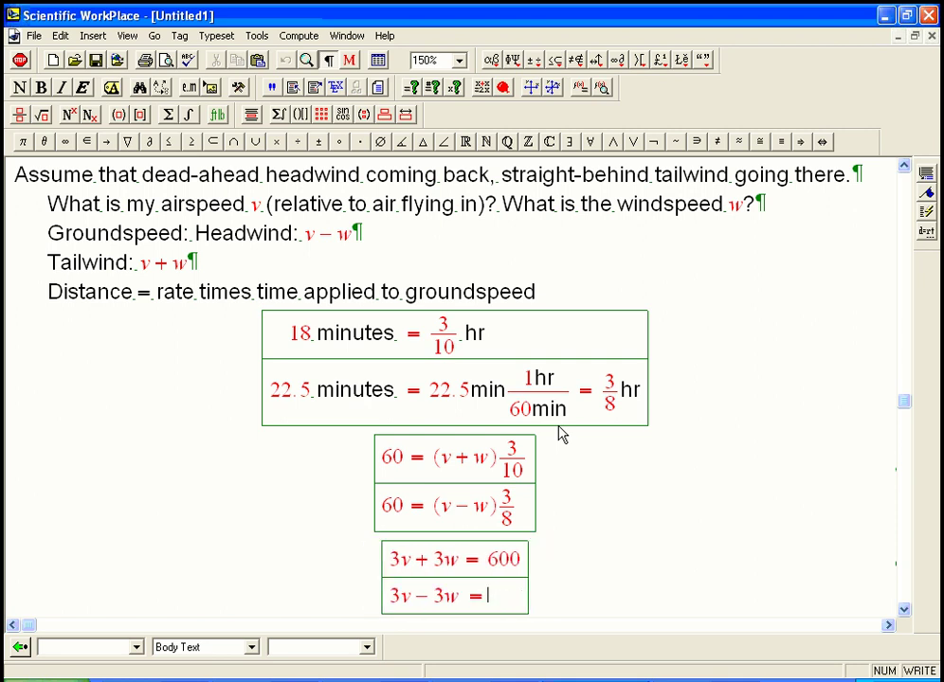
pyautogui.write('480')
pyautogui.press('Right')
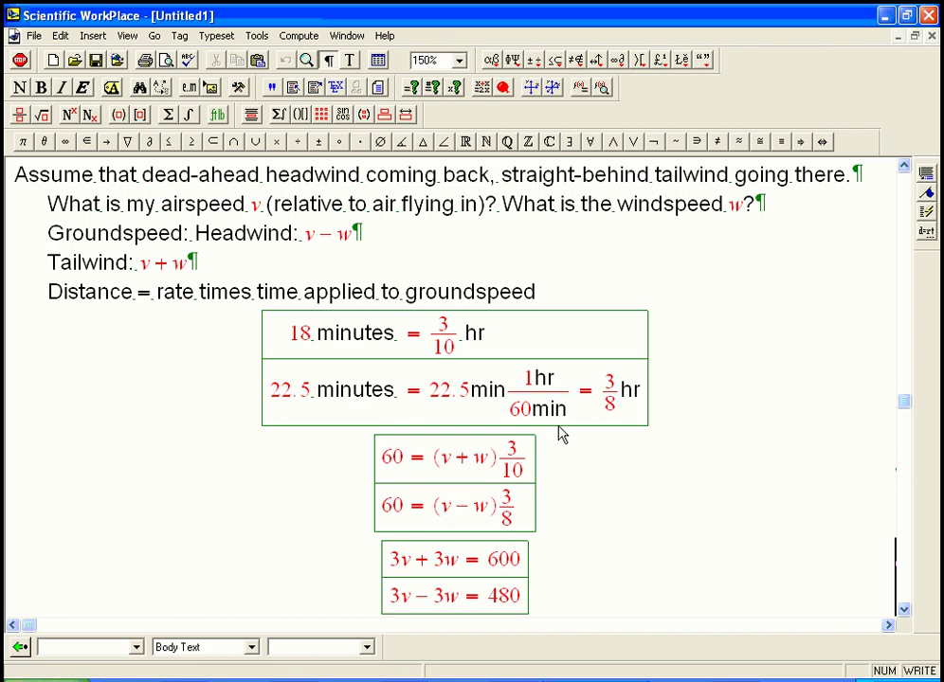
# - Insert another displayed equation below the simplified system reading 6v = 1080
pyautogui.hotkey('ctrl', 'd')
pyautogui.write('6v = ')
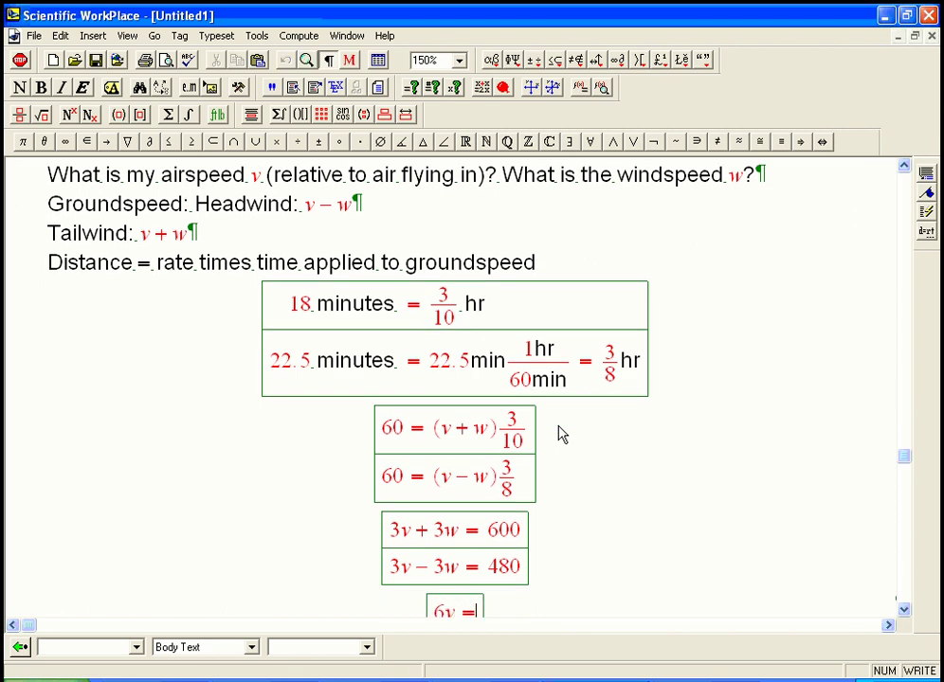
pyautogui.write('1080')
pyautogui.press('Return')
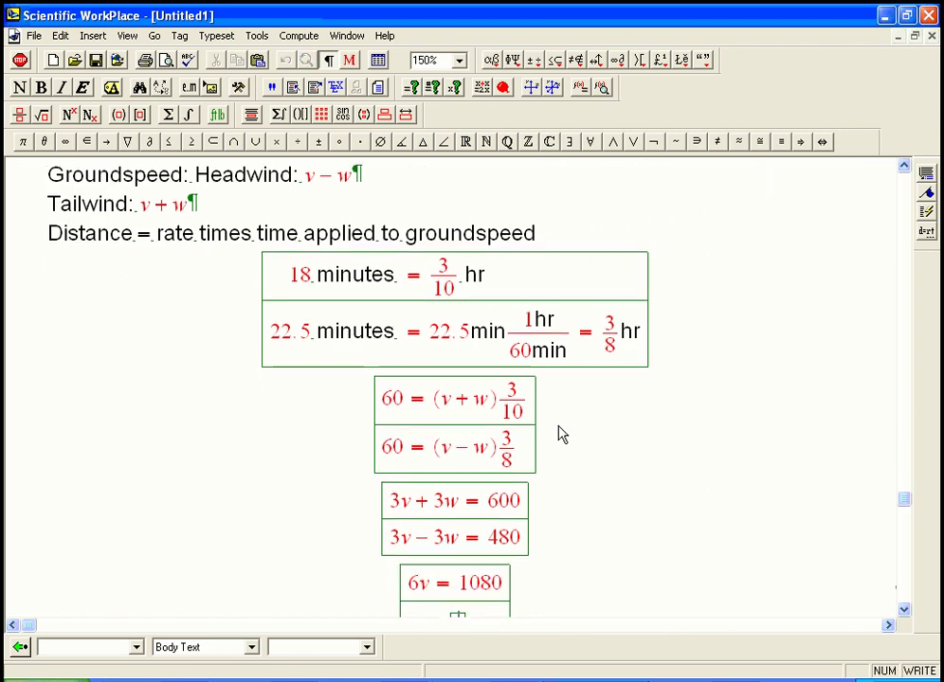
# - Add a row below 6v = 1080 solving for v as the stacked fraction 1080/6 = 180
pyautogui.write('v =')
pyautogui.hotkey('ctrl', 'f')
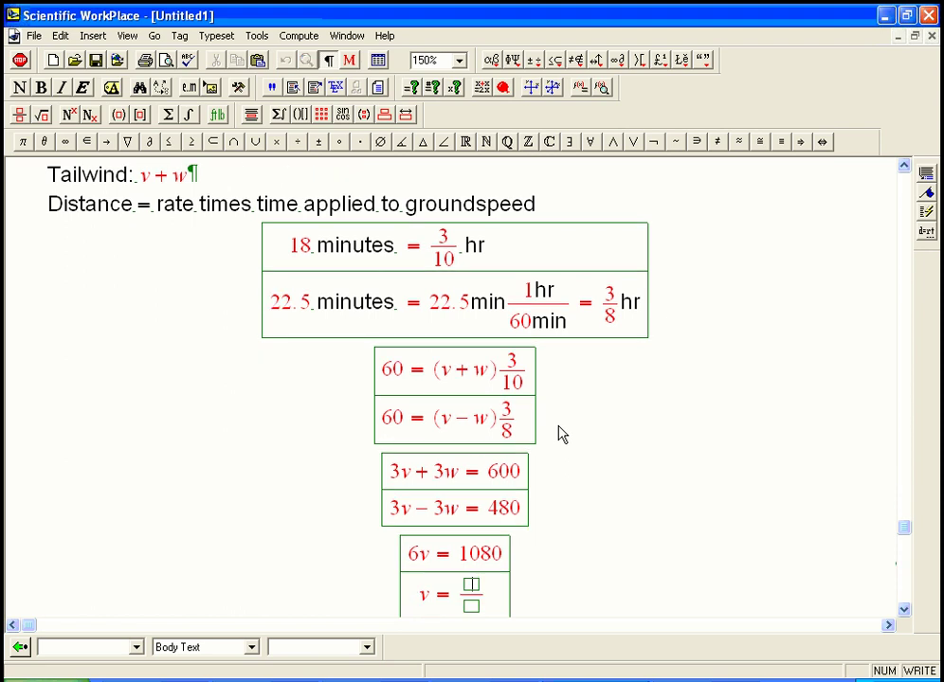
pyautogui.write('1080/6')
pyautogui.press('Right')
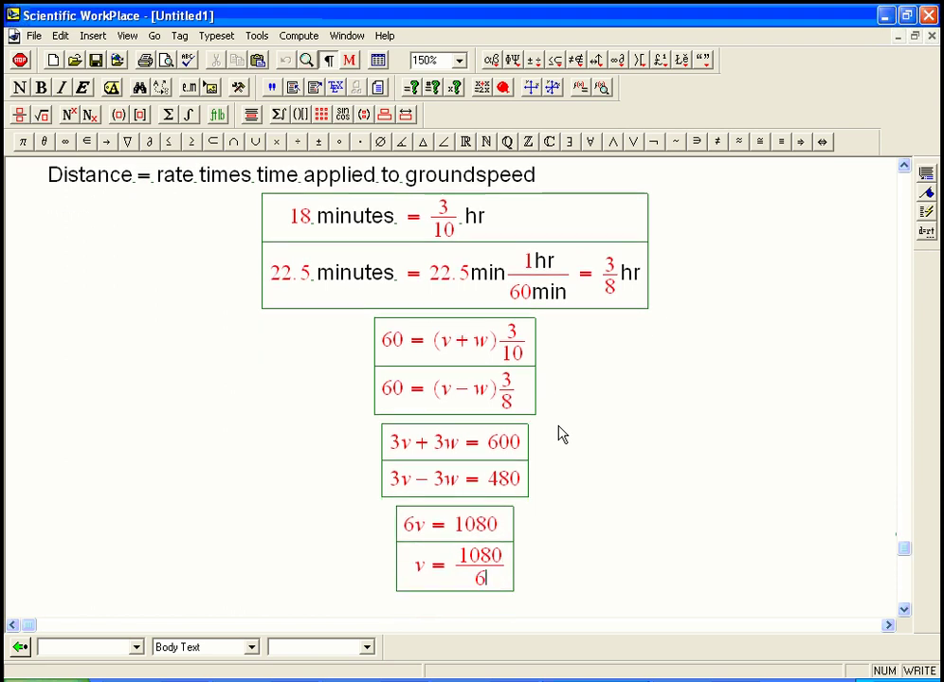
pyautogui.write('=')
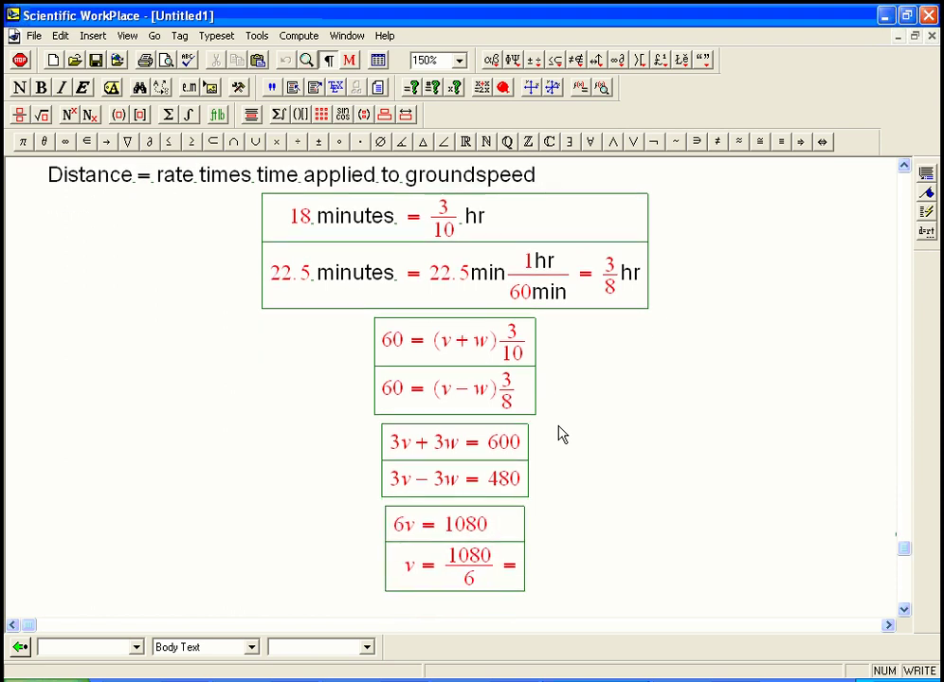
pyautogui.hotkey('ctrl', 'e')
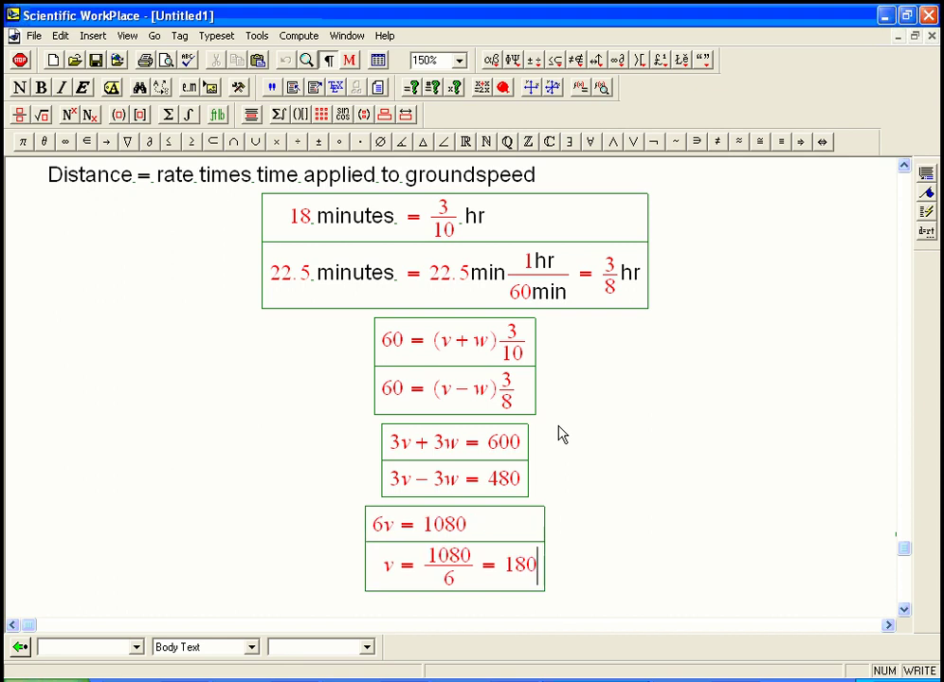
# - Add the rows 3v + 3w = 600 and v + w = 200 below the solution for v
pyautogui.press('Return')
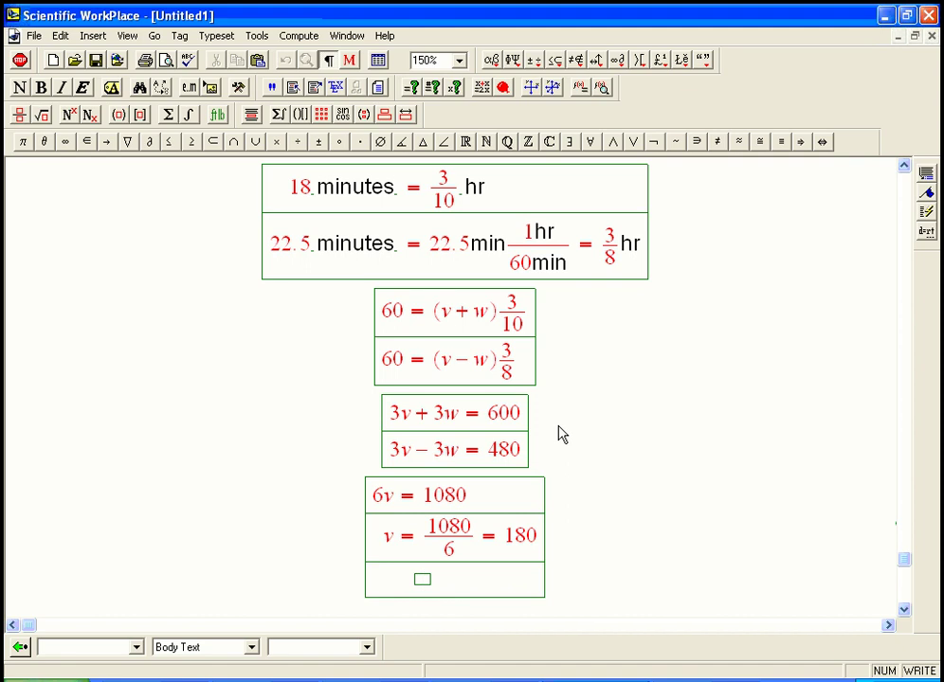
pyautogui.write('3v + 3w ')
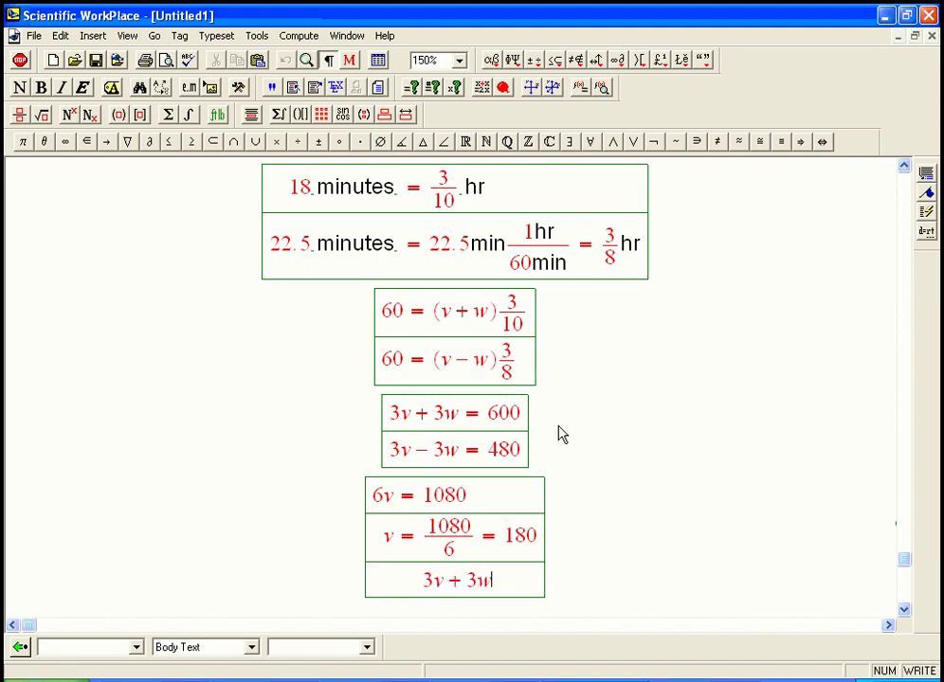
pyautogui.write('= 600')
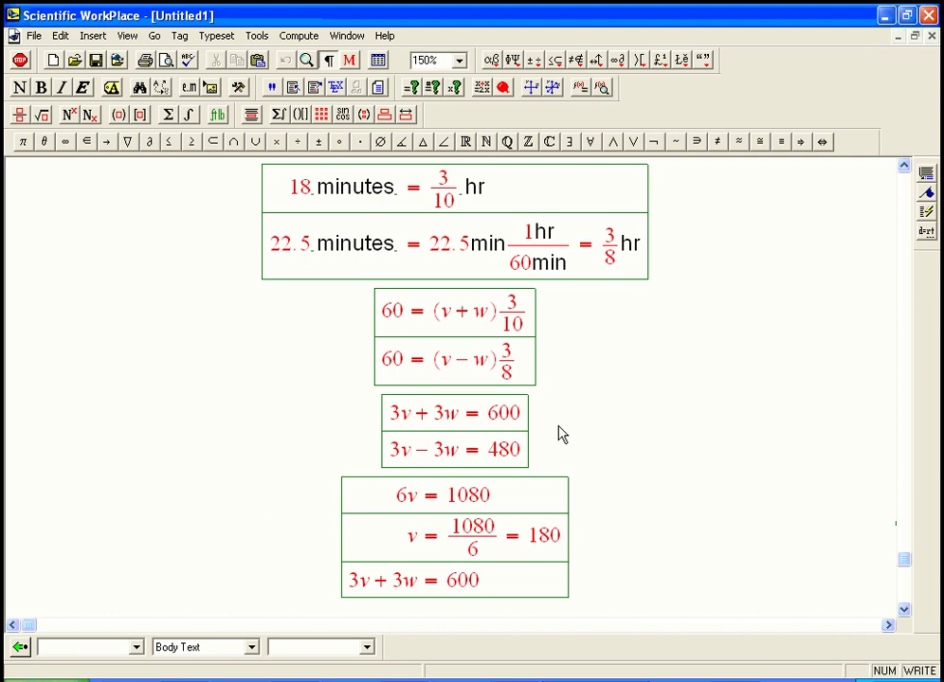
pyautogui.press('Return')
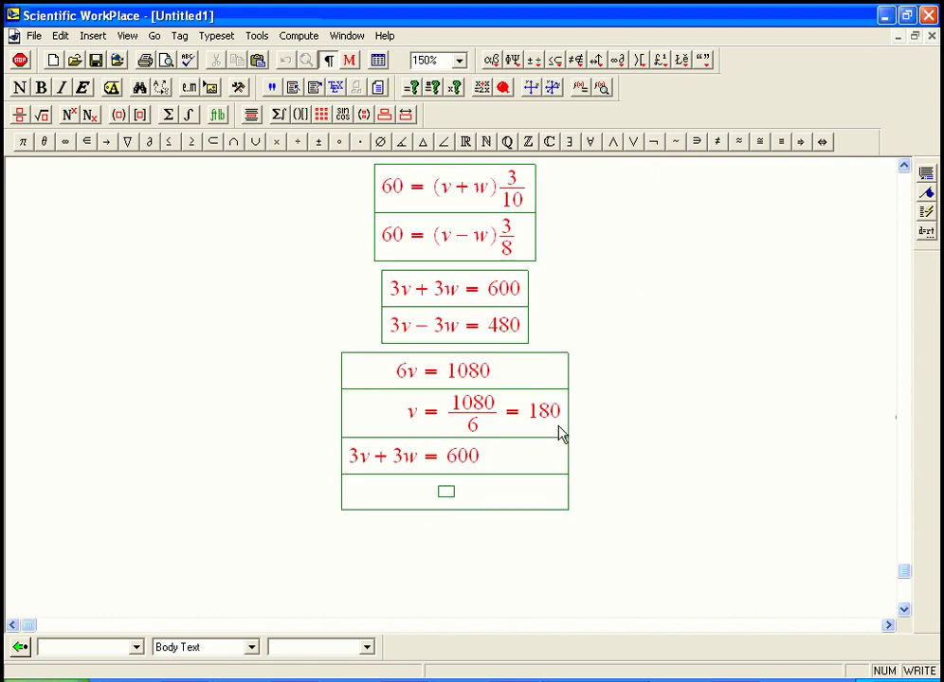
pyautogui.write('v+2')
pyautogui.press('BackSpace')
pyautogui.write('w = 200')
# - Substitute the airspeed with the row 180 + w = 200 and add the result row w = 20
pyautogui.press('Return')
pyautogui.write('180 + w')
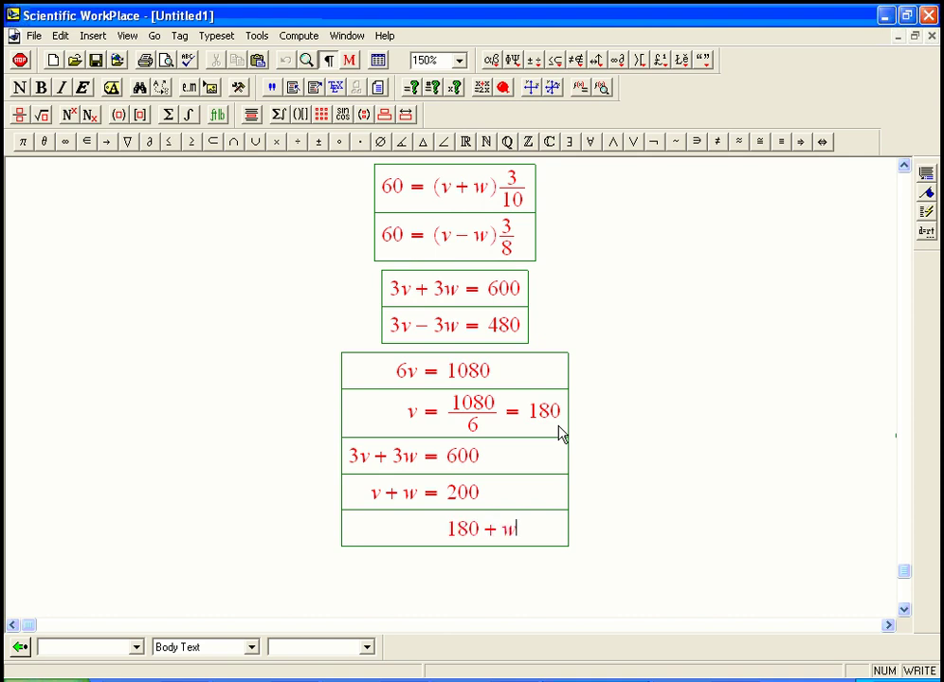
pyautogui.write(' = 200')
pyautogui.press('Return')
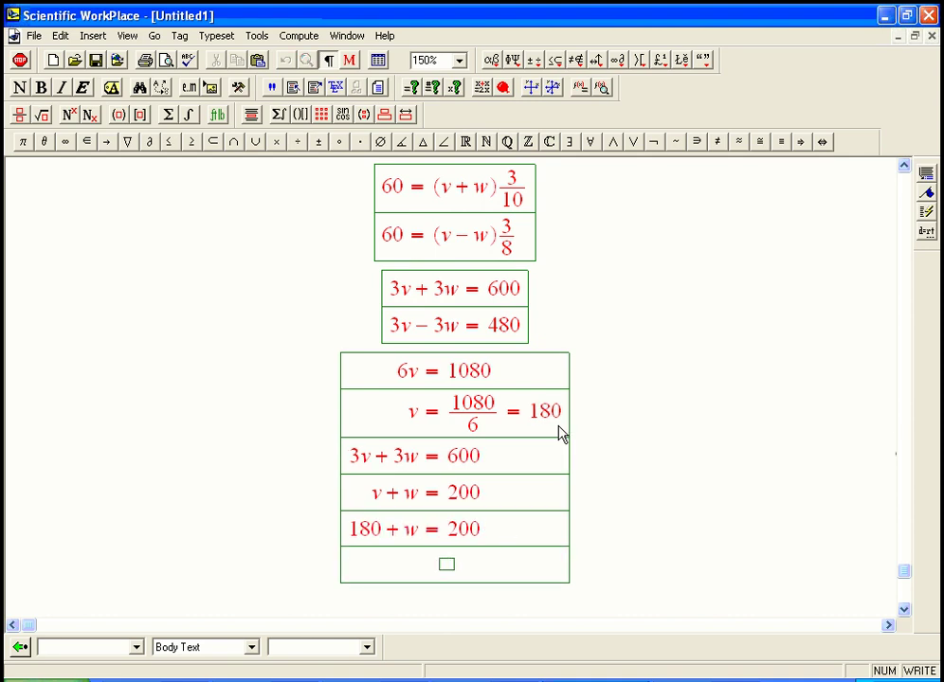
pyautogui.write('w = 20')
# - Review the worked solution back up through the distance equations, time conversions and problem questions
pyautogui.click(565, 423)
pyautogui.click(534, 426)
pyautogui.click(559, 426)
pyautogui.click(470, 576)
pyautogui.click(904, 168)
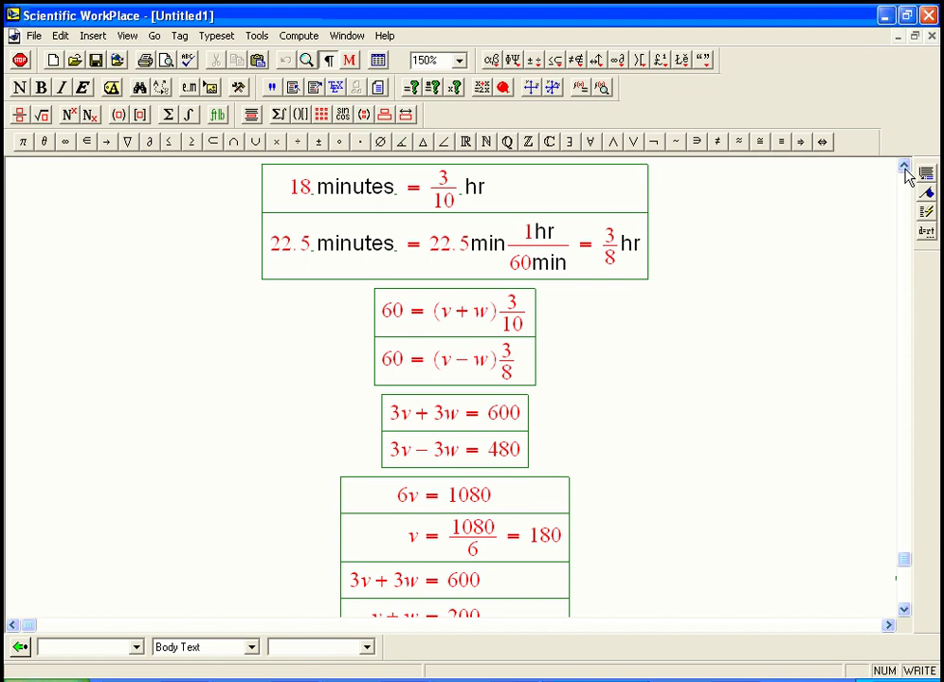
pyautogui.click(904, 168)
pyautogui.click(904, 167)
pyautogui.click(904, 167)
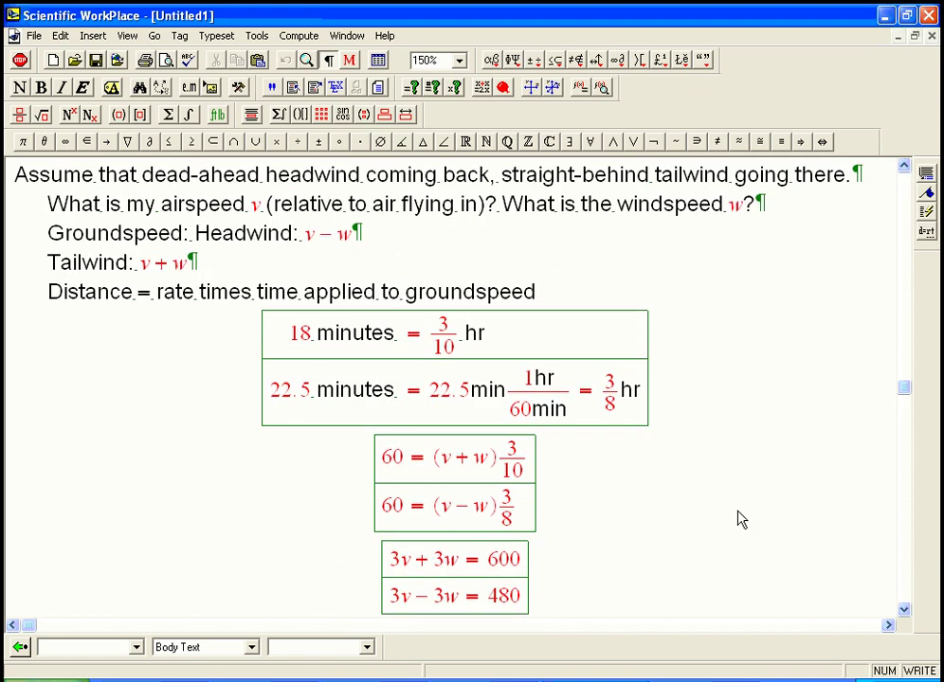